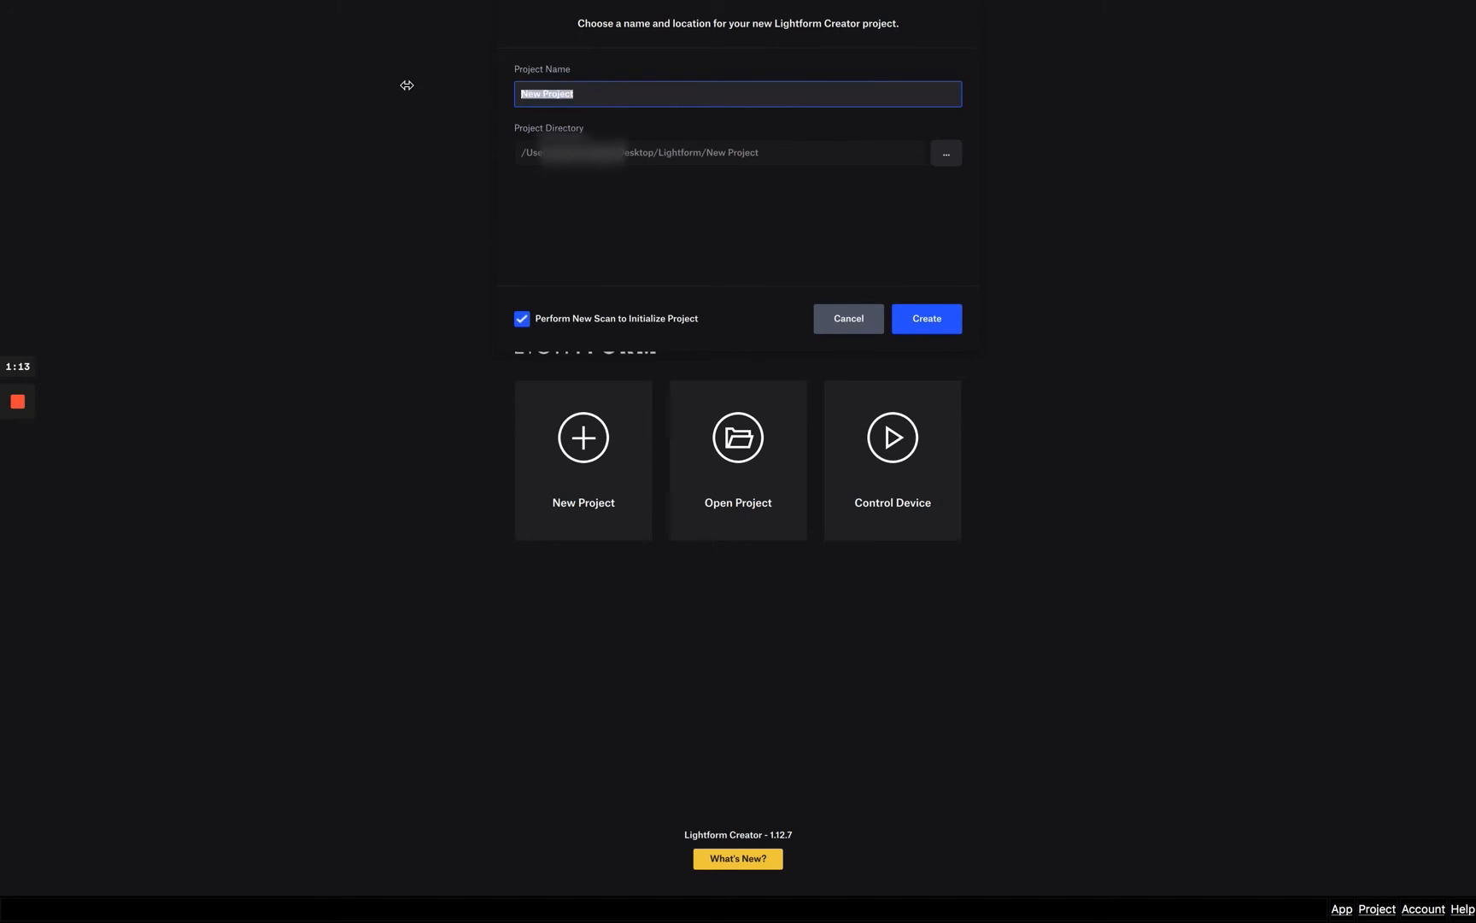
- Create the project "Lightform Tutorial" on the Speedy Prairiedog device, skipping its firmware update
type("Lightform Tutorial")
key("Return")
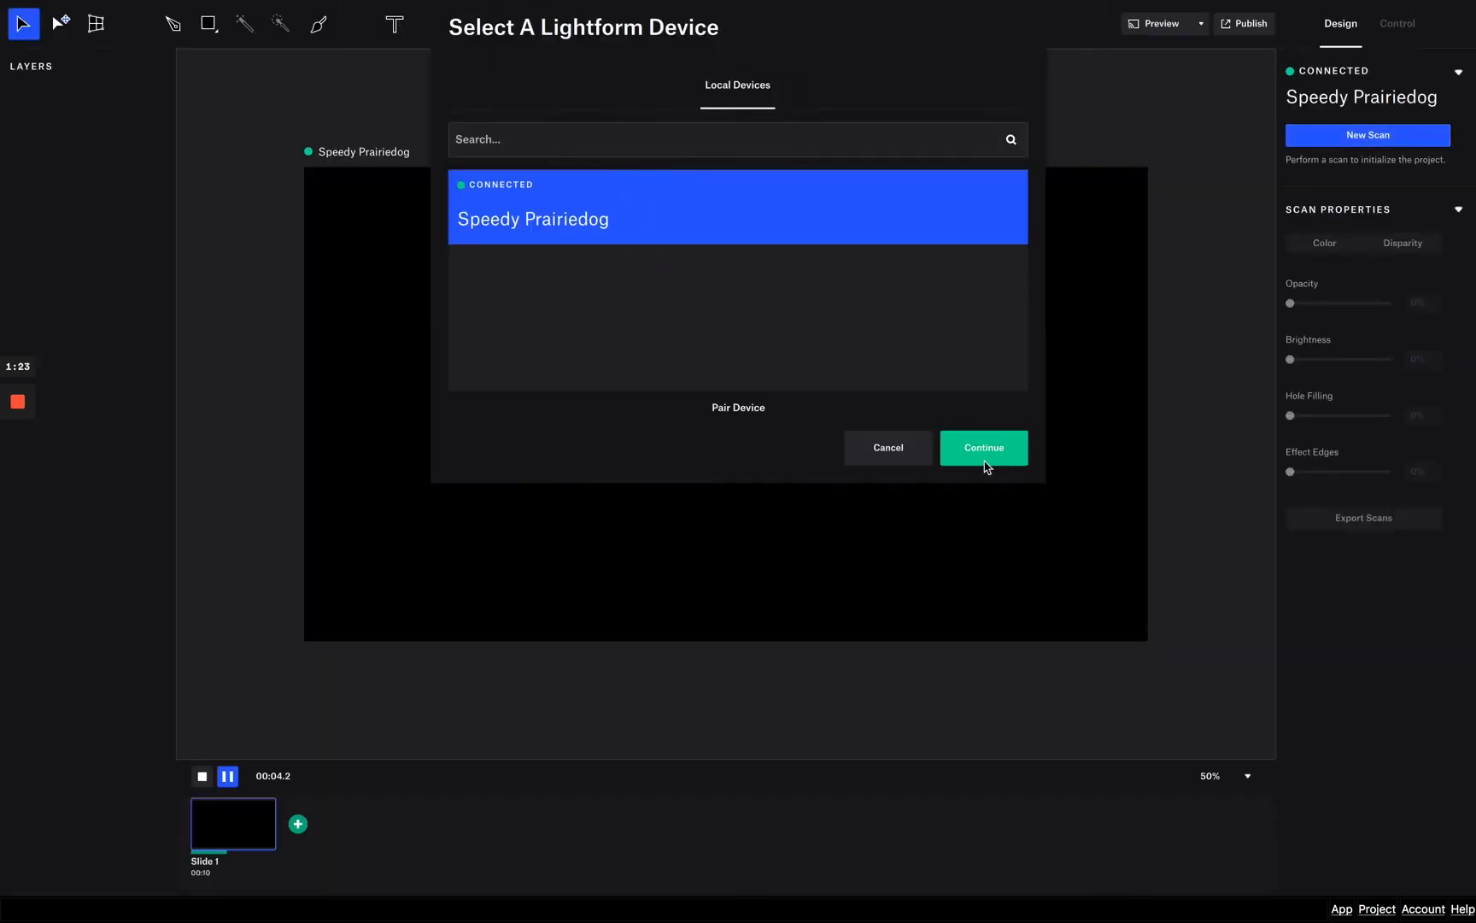
left_click(985, 463)
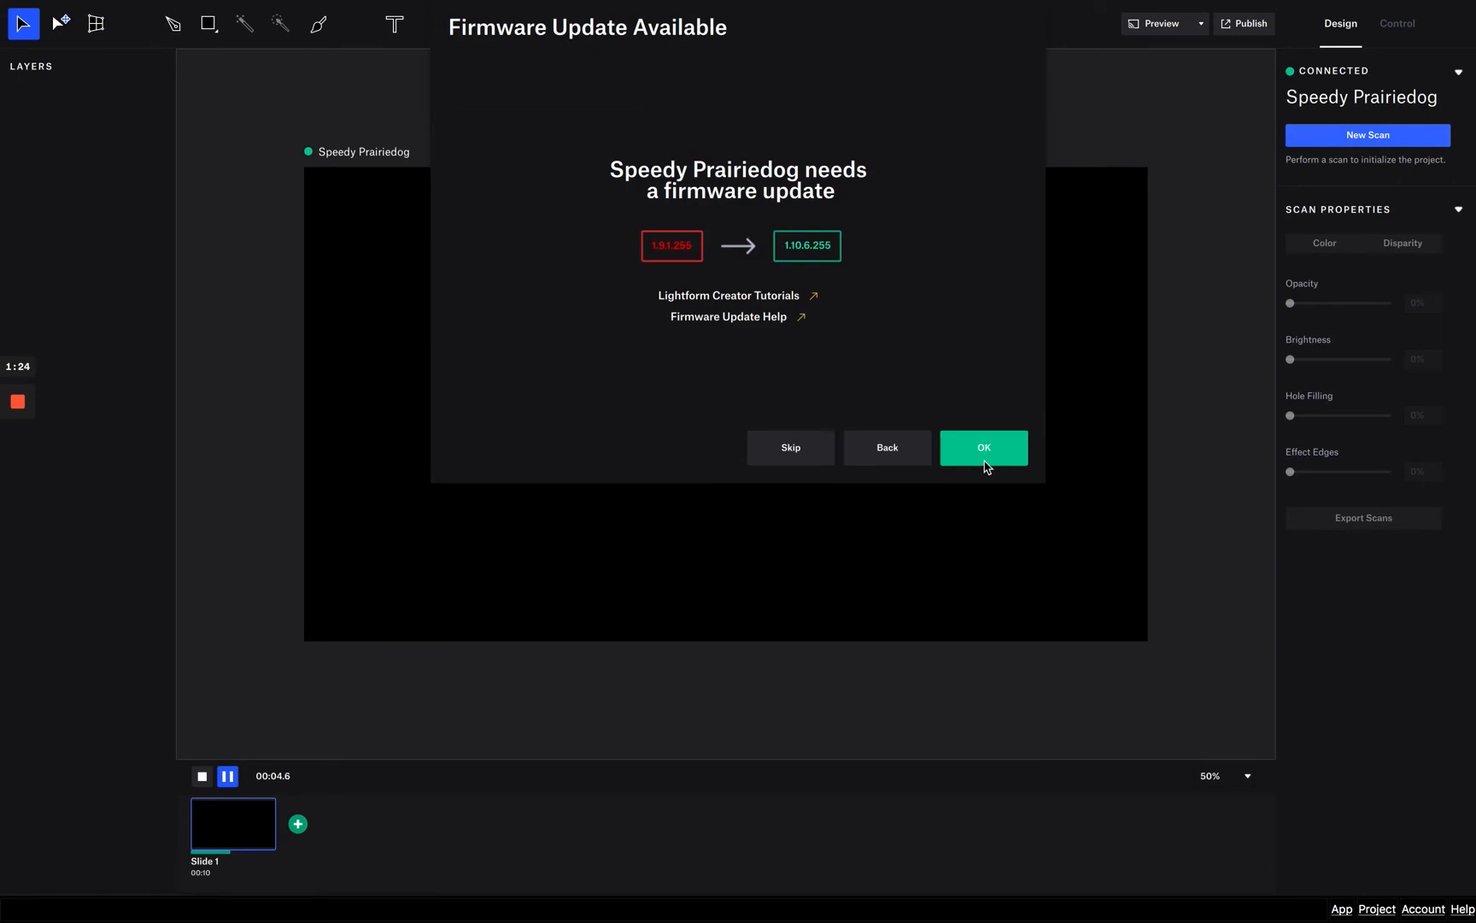
left_click(822, 452)
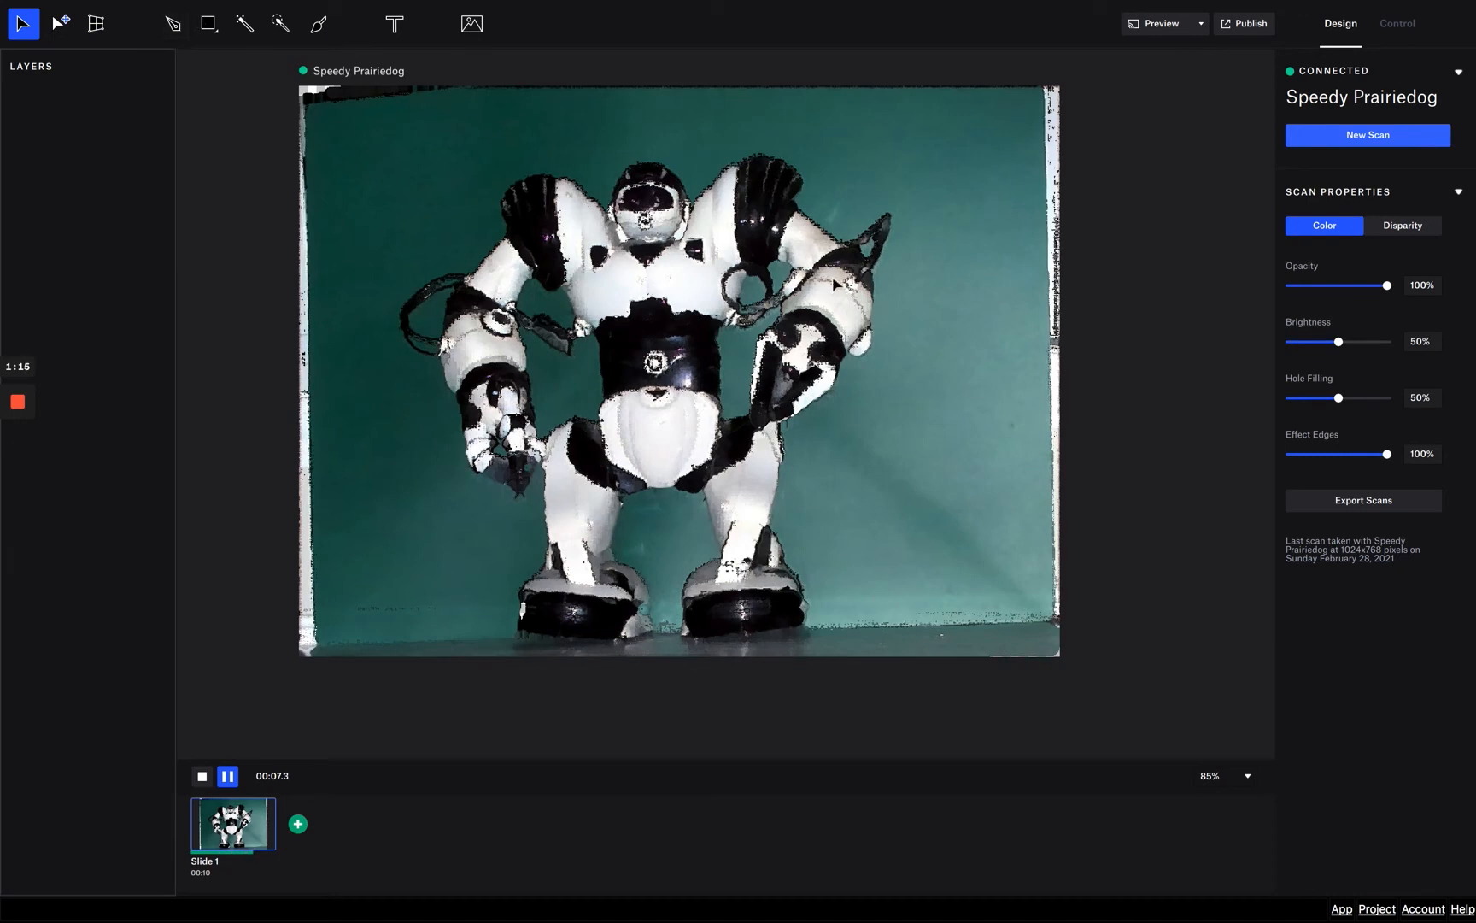
- Trace the robot's silhouette, including arms, legs and head, with the Pen tool as one closed surface about 571 by 643 px
mouse_move(162, 4)
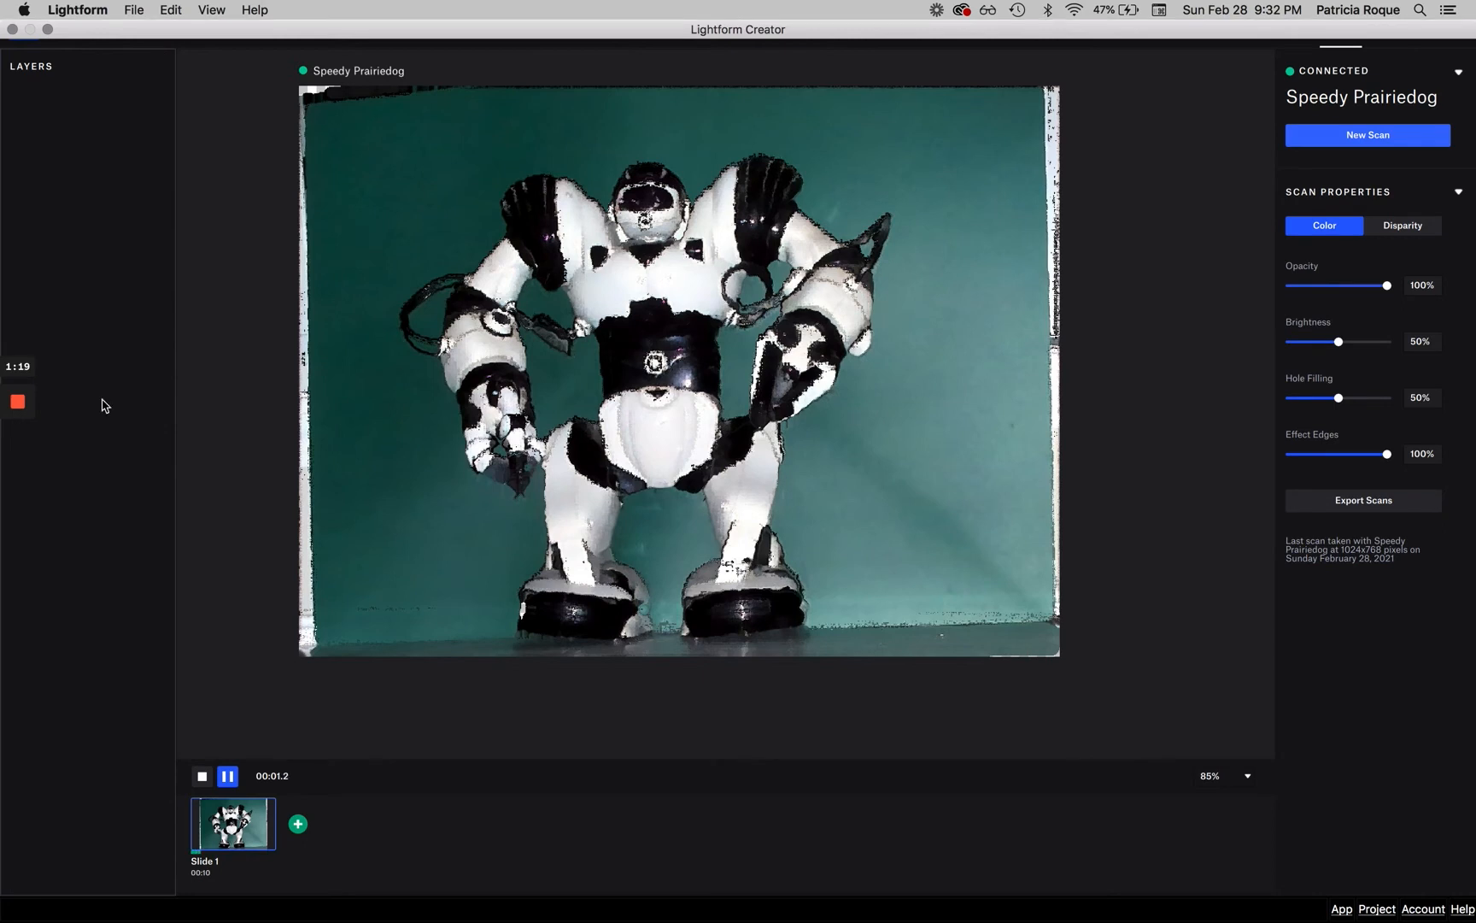
left_click(179, 39)
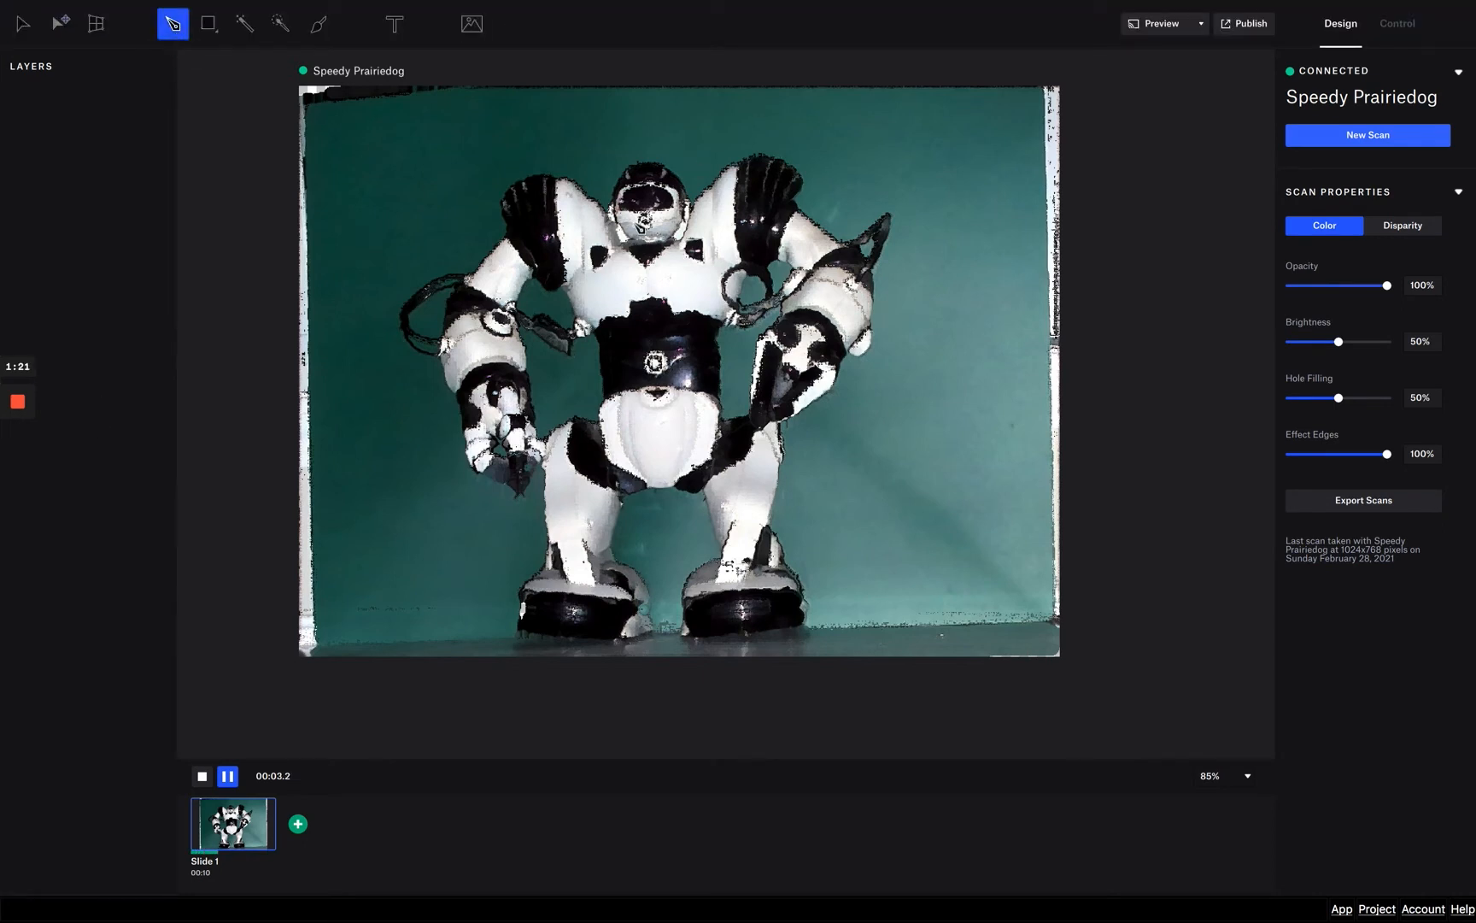
left_click(602, 209)
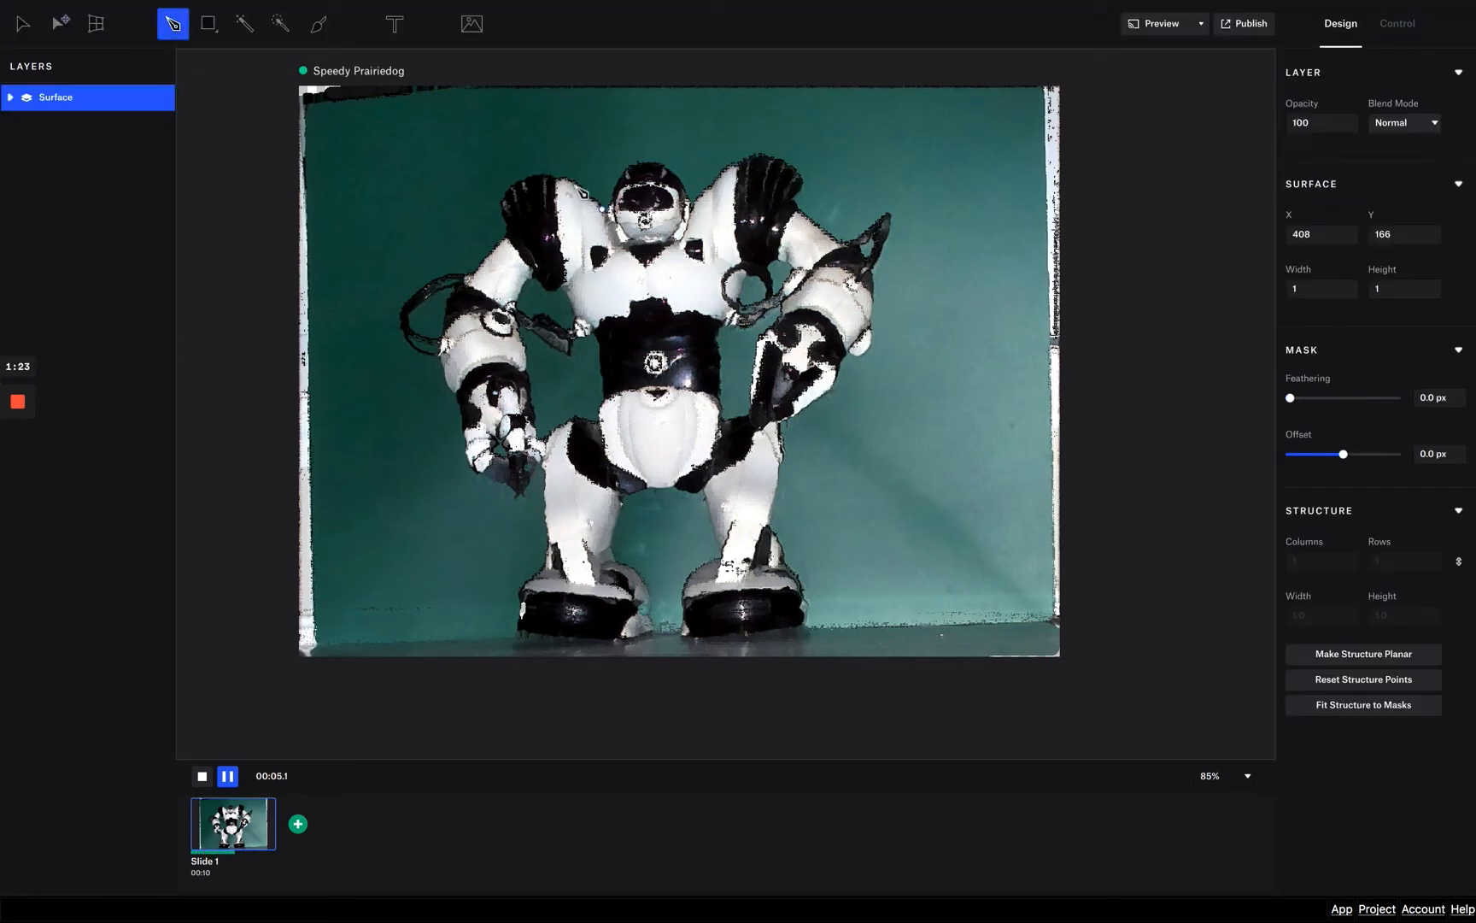
left_click(570, 181)
left_click(540, 177)
left_click(510, 197)
left_click(512, 238)
left_click(496, 253)
left_click(468, 282)
left_click(452, 307)
left_click(445, 345)
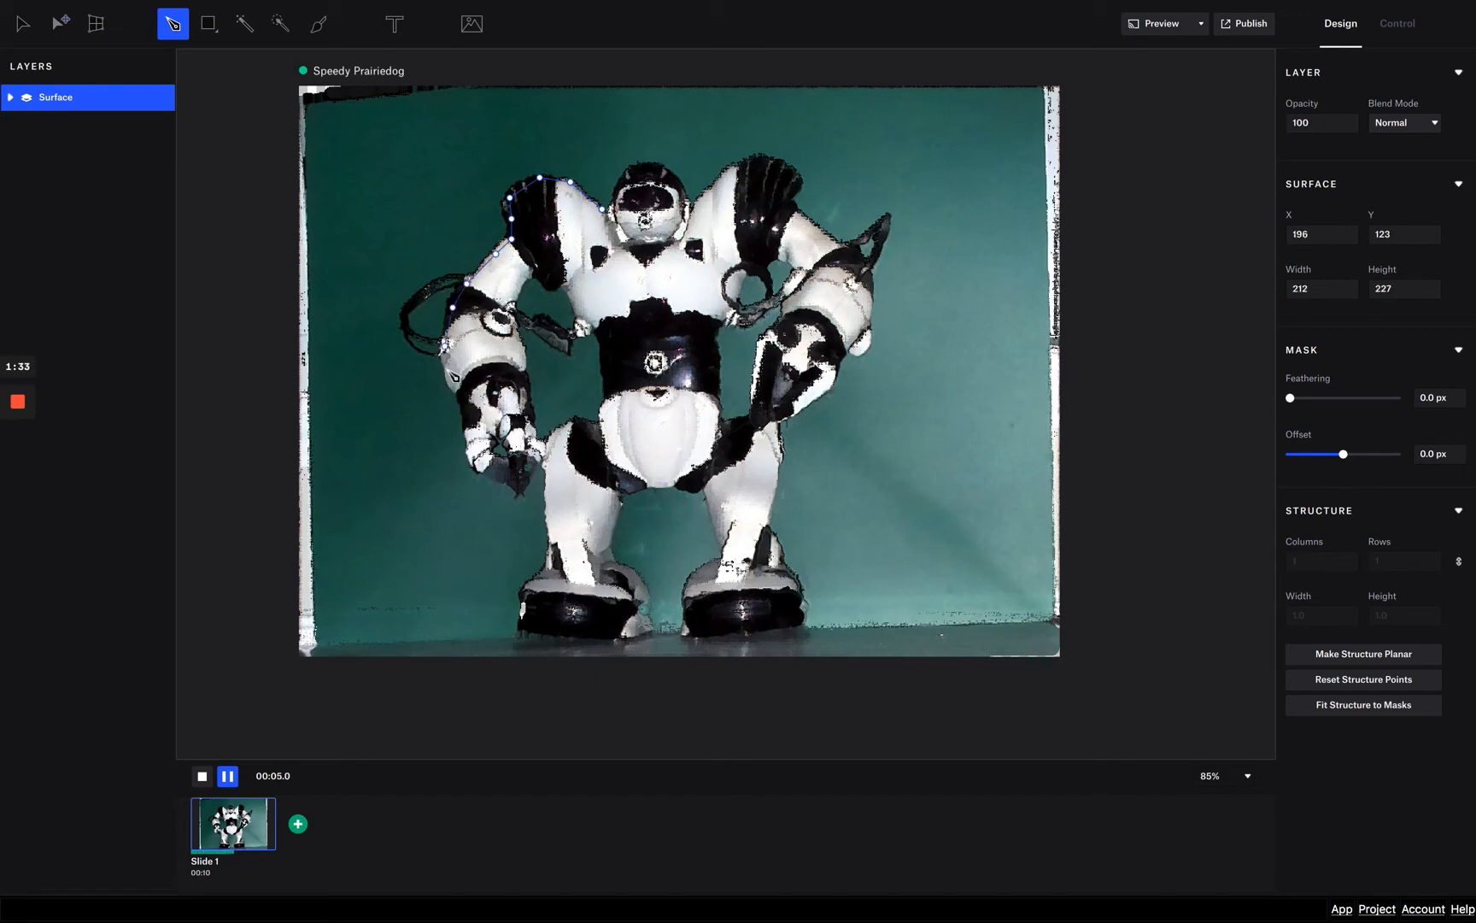
left_click(452, 382)
left_click(462, 396)
left_click(465, 426)
left_click(472, 460)
left_click(481, 468)
left_click(501, 476)
left_click(517, 479)
left_click(544, 447)
left_click(533, 427)
left_click(523, 381)
left_click(517, 347)
left_click(514, 294)
left_click(529, 272)
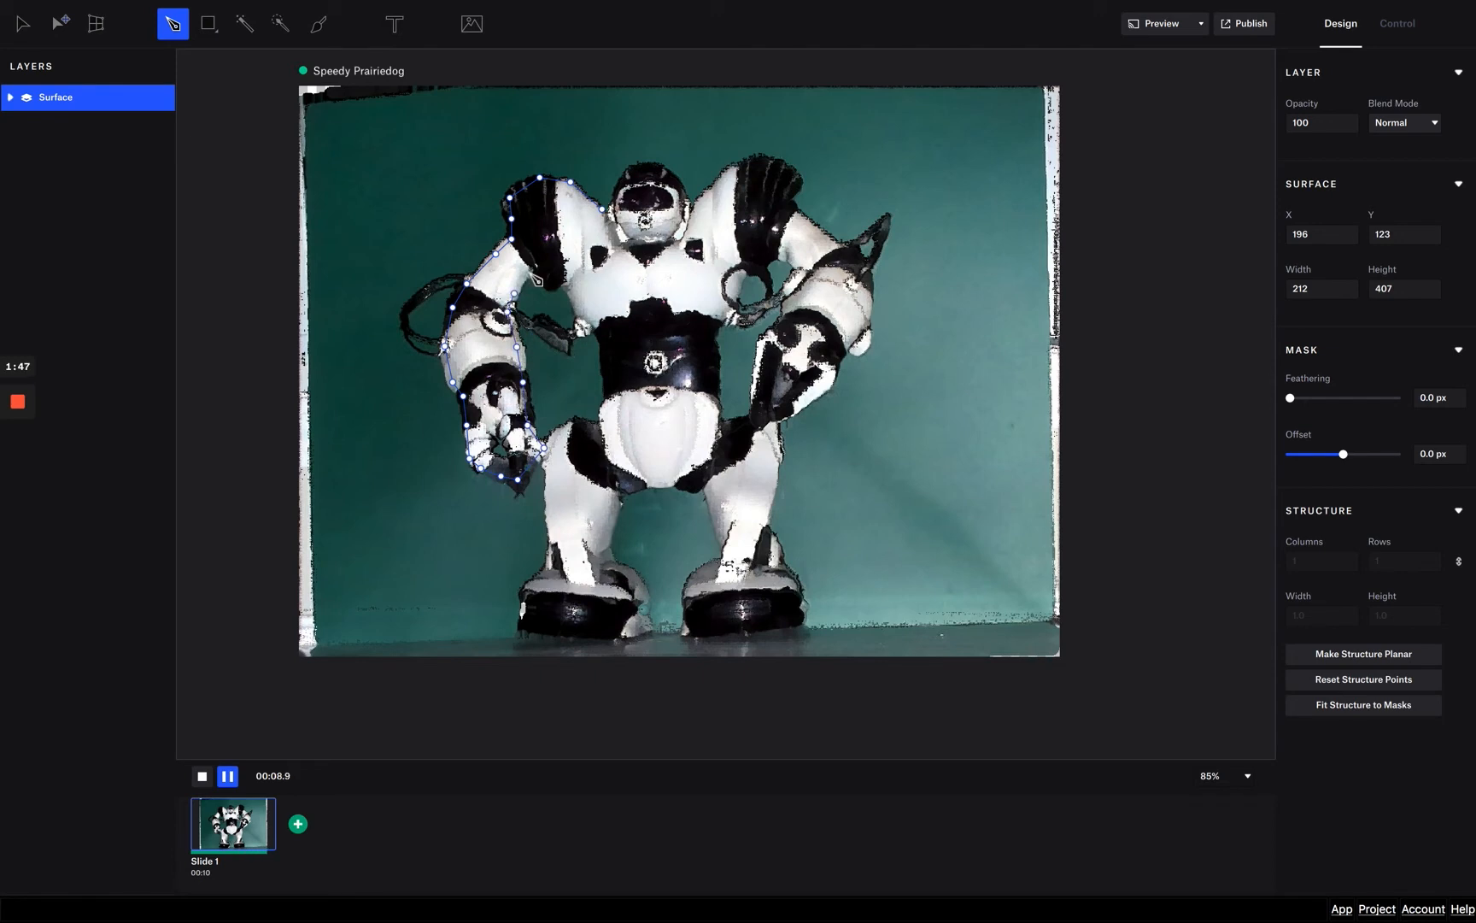
left_click(542, 276)
left_click(554, 285)
left_click(571, 285)
left_click(575, 311)
left_click(589, 324)
left_click(603, 339)
left_click(607, 374)
left_click(608, 402)
left_click(600, 423)
left_click(566, 428)
left_click(552, 437)
left_click(545, 463)
left_click(546, 496)
left_click(550, 537)
left_click(550, 571)
left_click(535, 584)
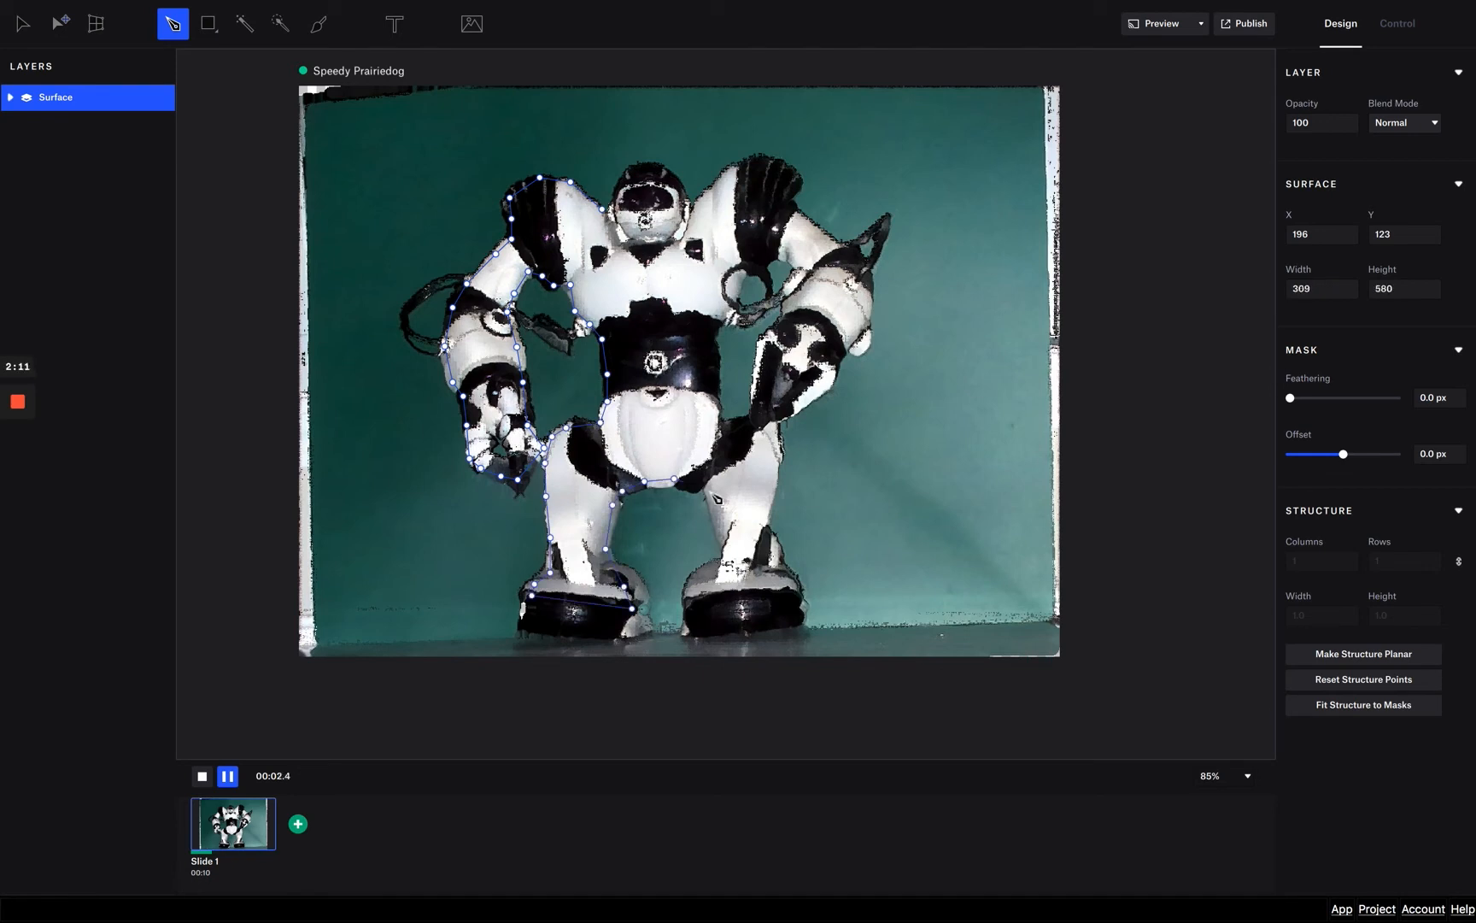
left_click(716, 324)
left_click(747, 268)
left_click(778, 253)
left_click(798, 266)
left_click(785, 319)
left_click(762, 341)
left_click(753, 409)
left_click(782, 416)
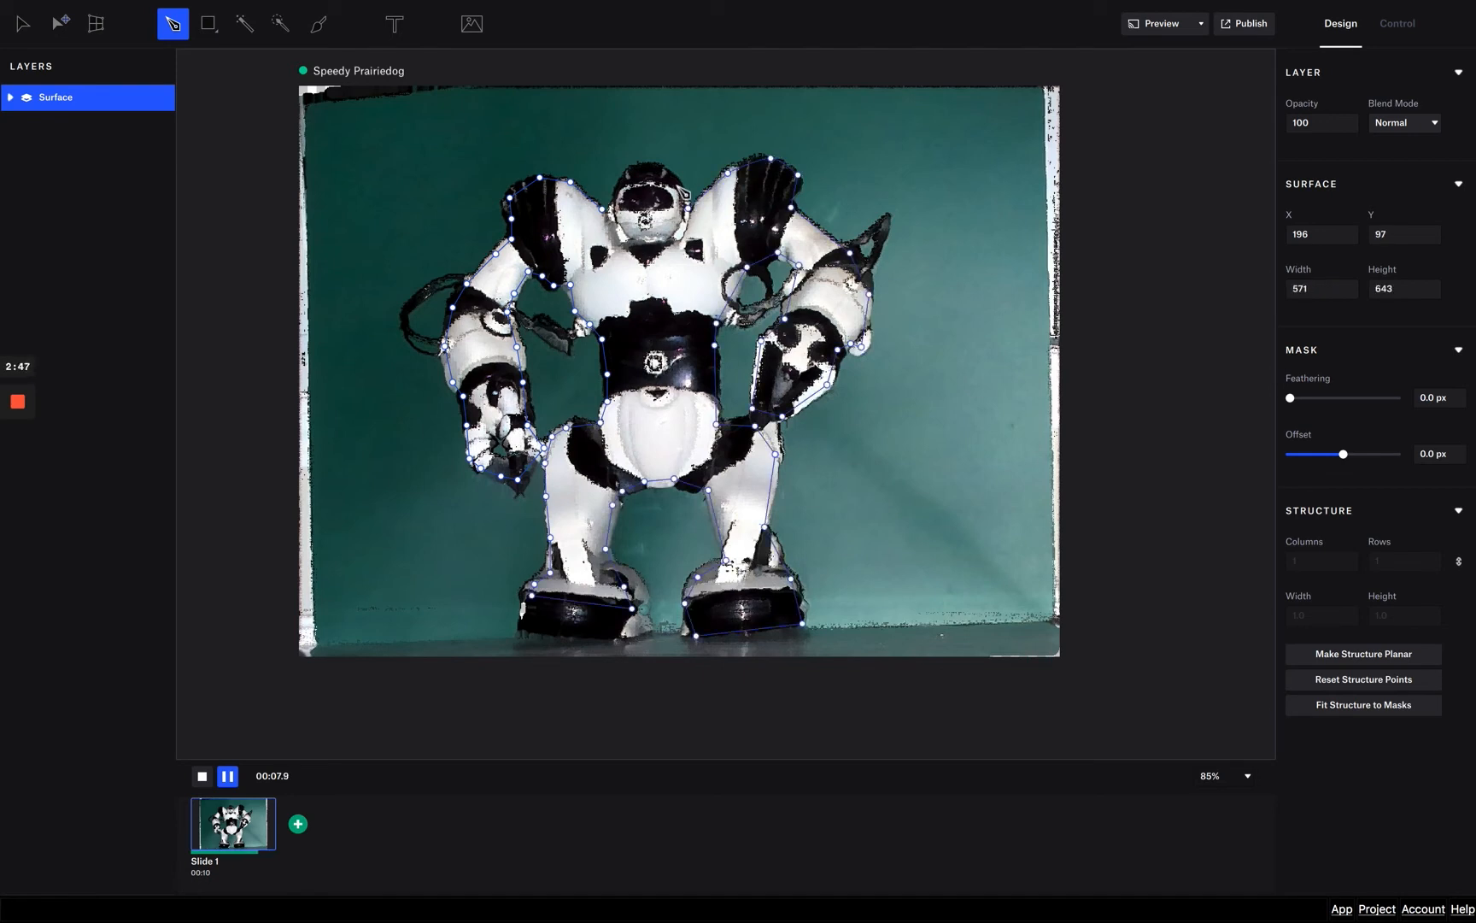
left_click(676, 181)
left_click(651, 167)
left_click(622, 181)
key("v")
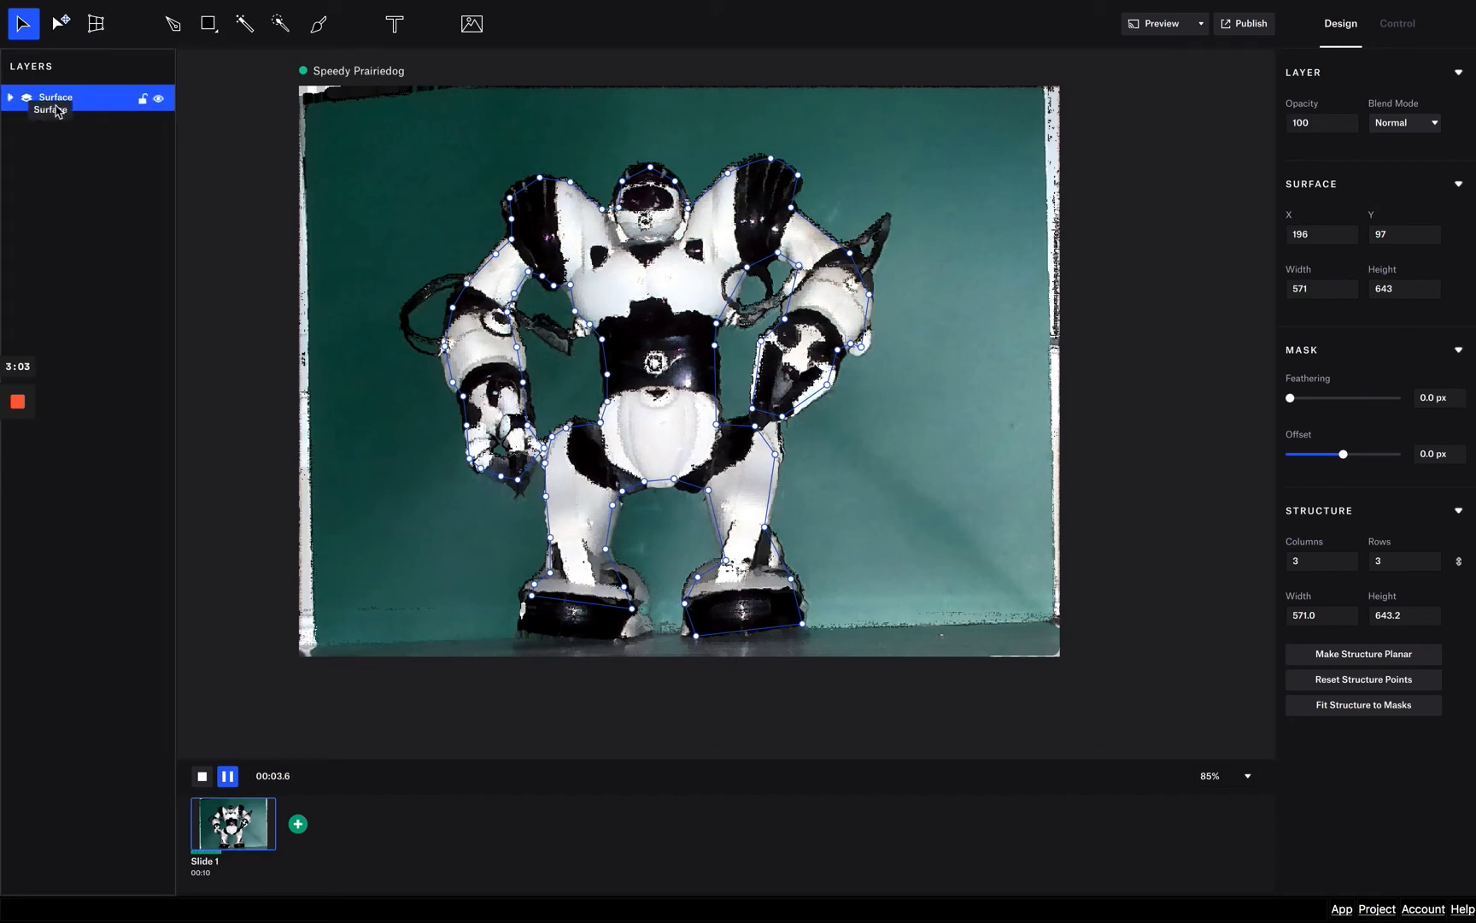
- Insert the built-in Digital Fade effect into the robot surface
left_click(88, 120)
left_click(88, 105)
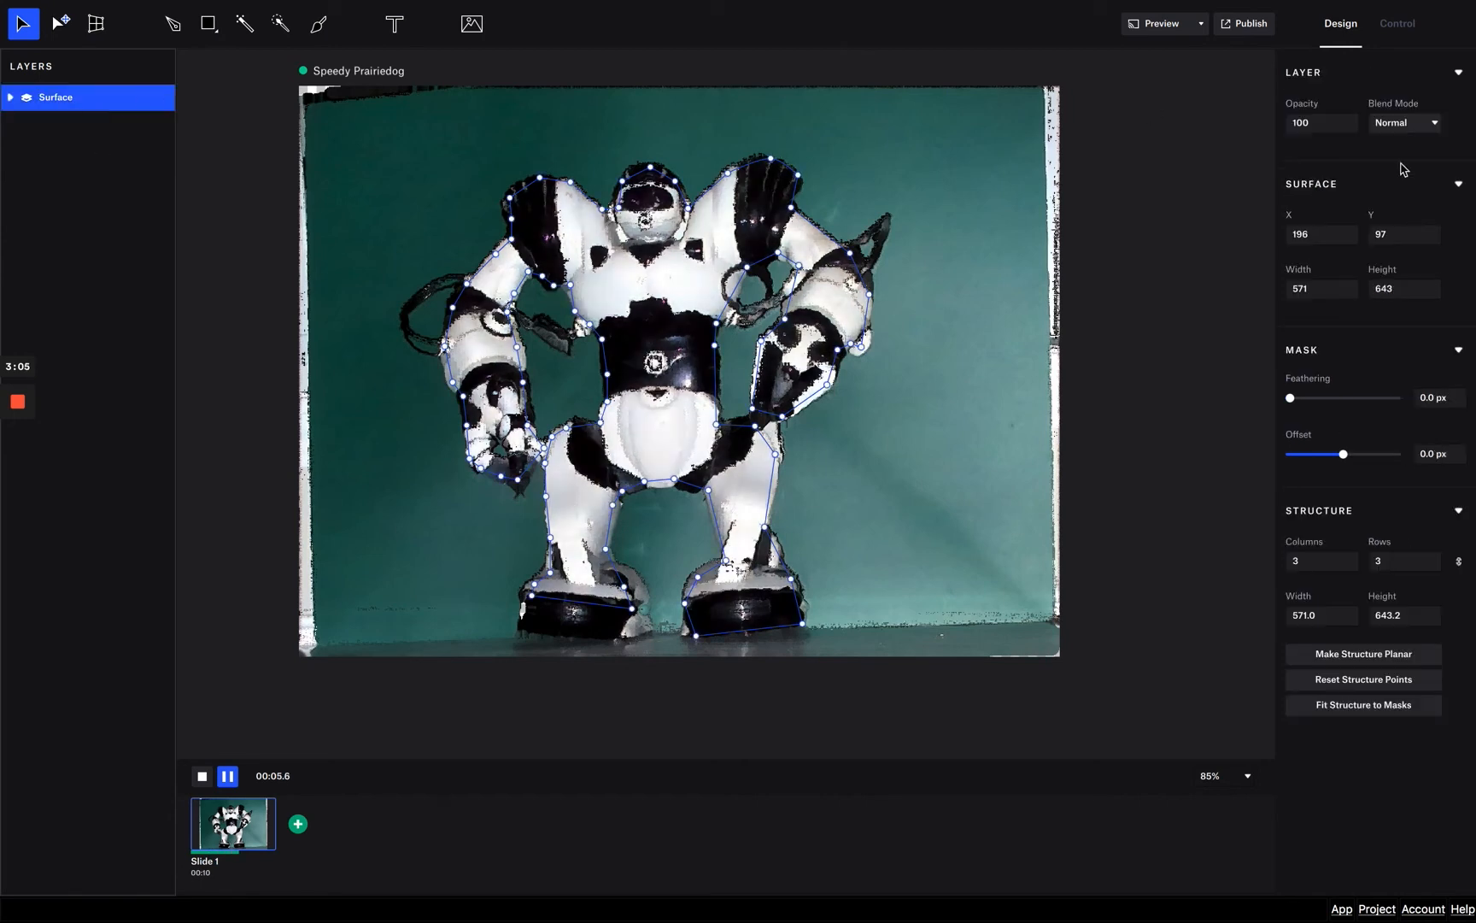
left_click(472, 25)
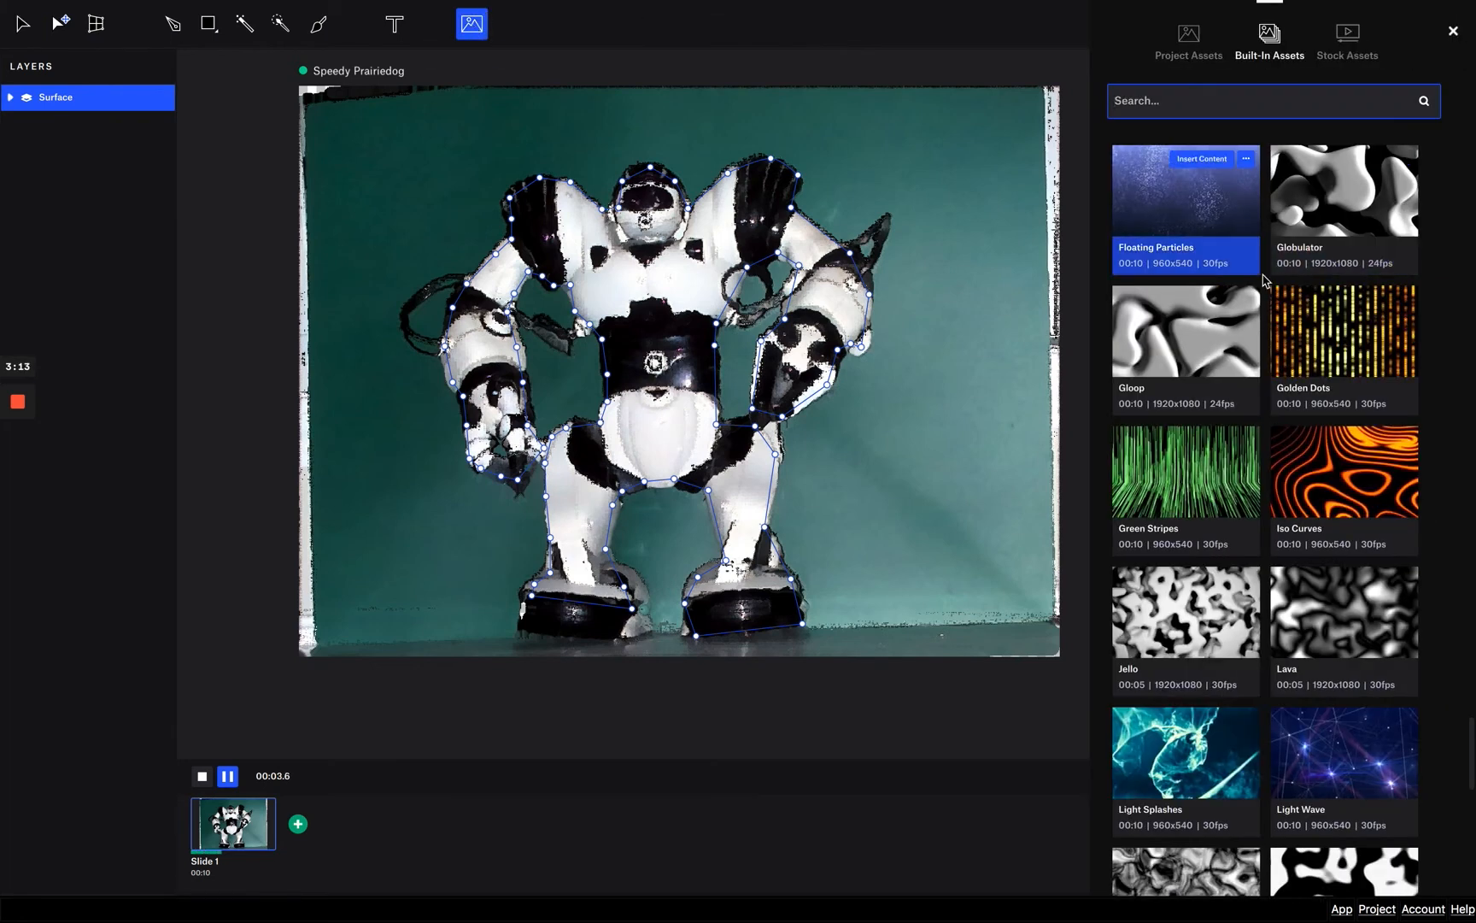
scroll(1265, 280, "up", 10)
scroll(1265, 280, "up", 10)
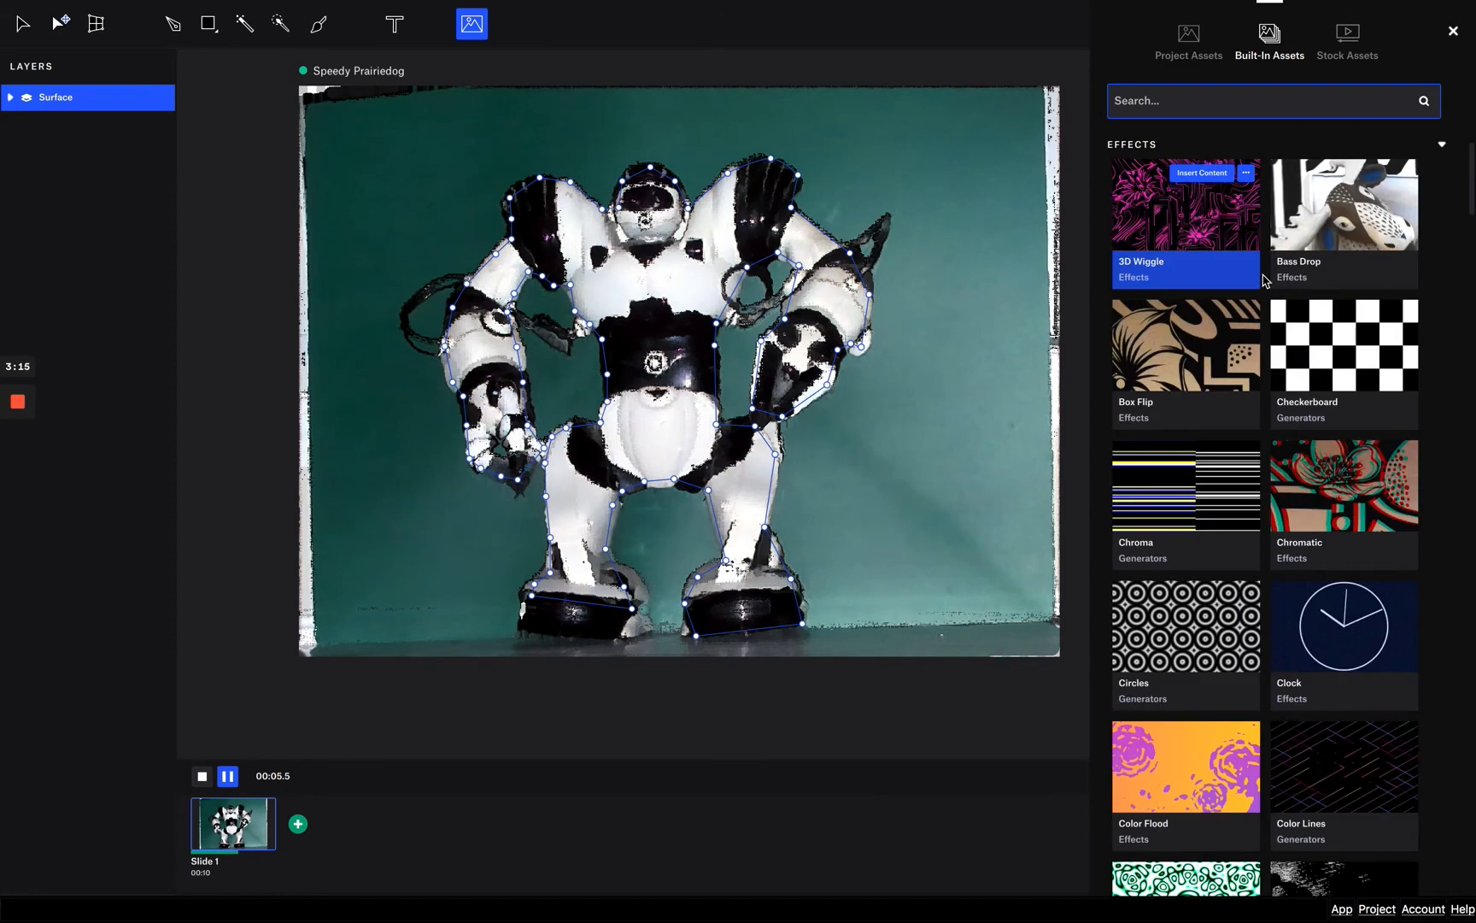
scroll(1264, 280, "down", 10)
scroll(1264, 280, "up", 10)
scroll(1265, 280, "down", 5)
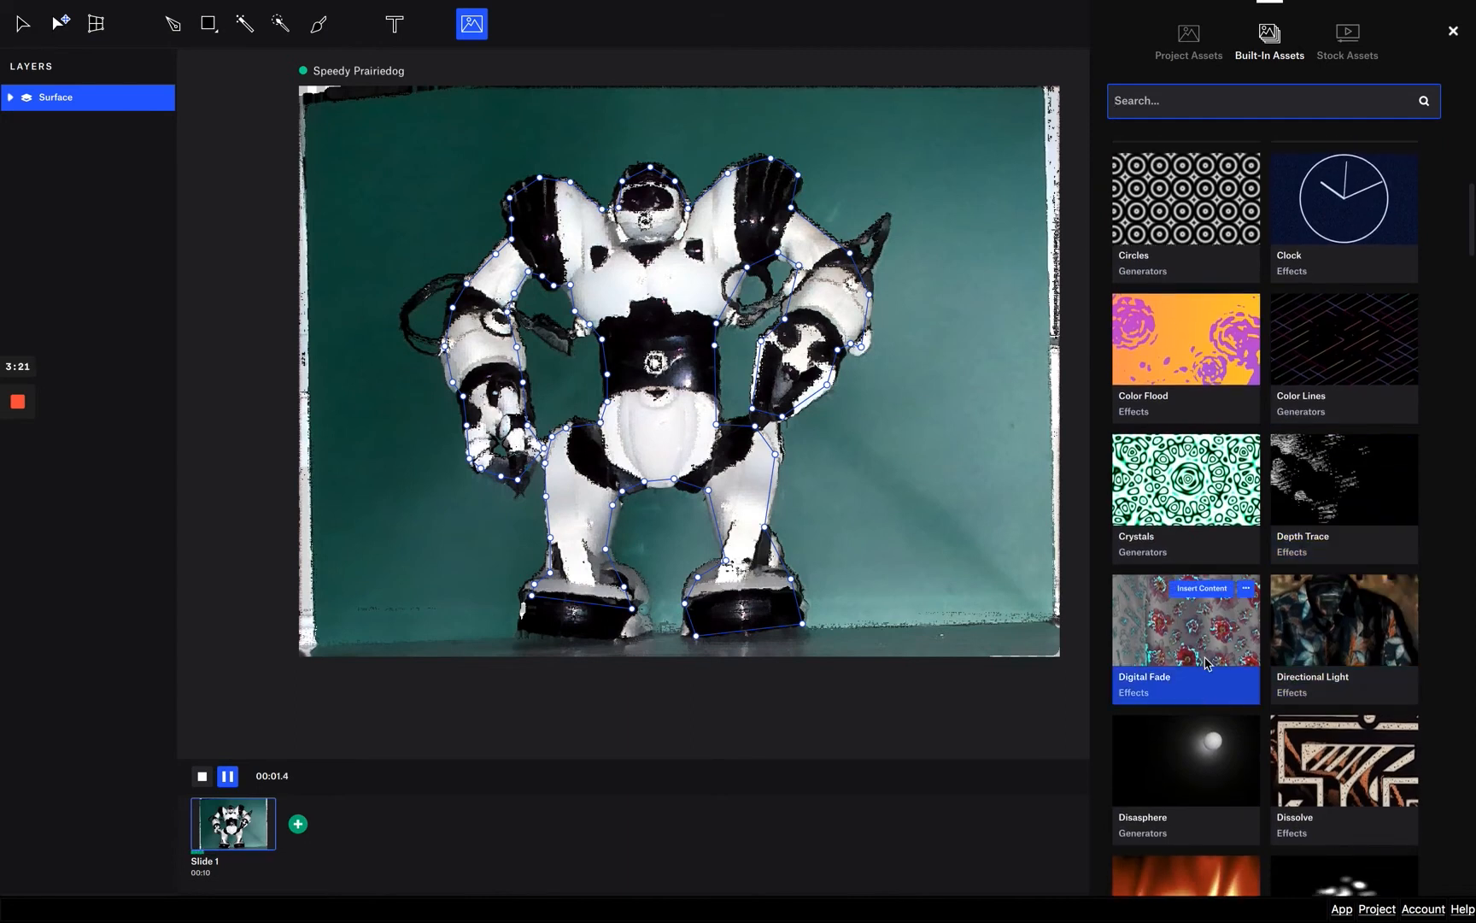
left_click(1197, 590)
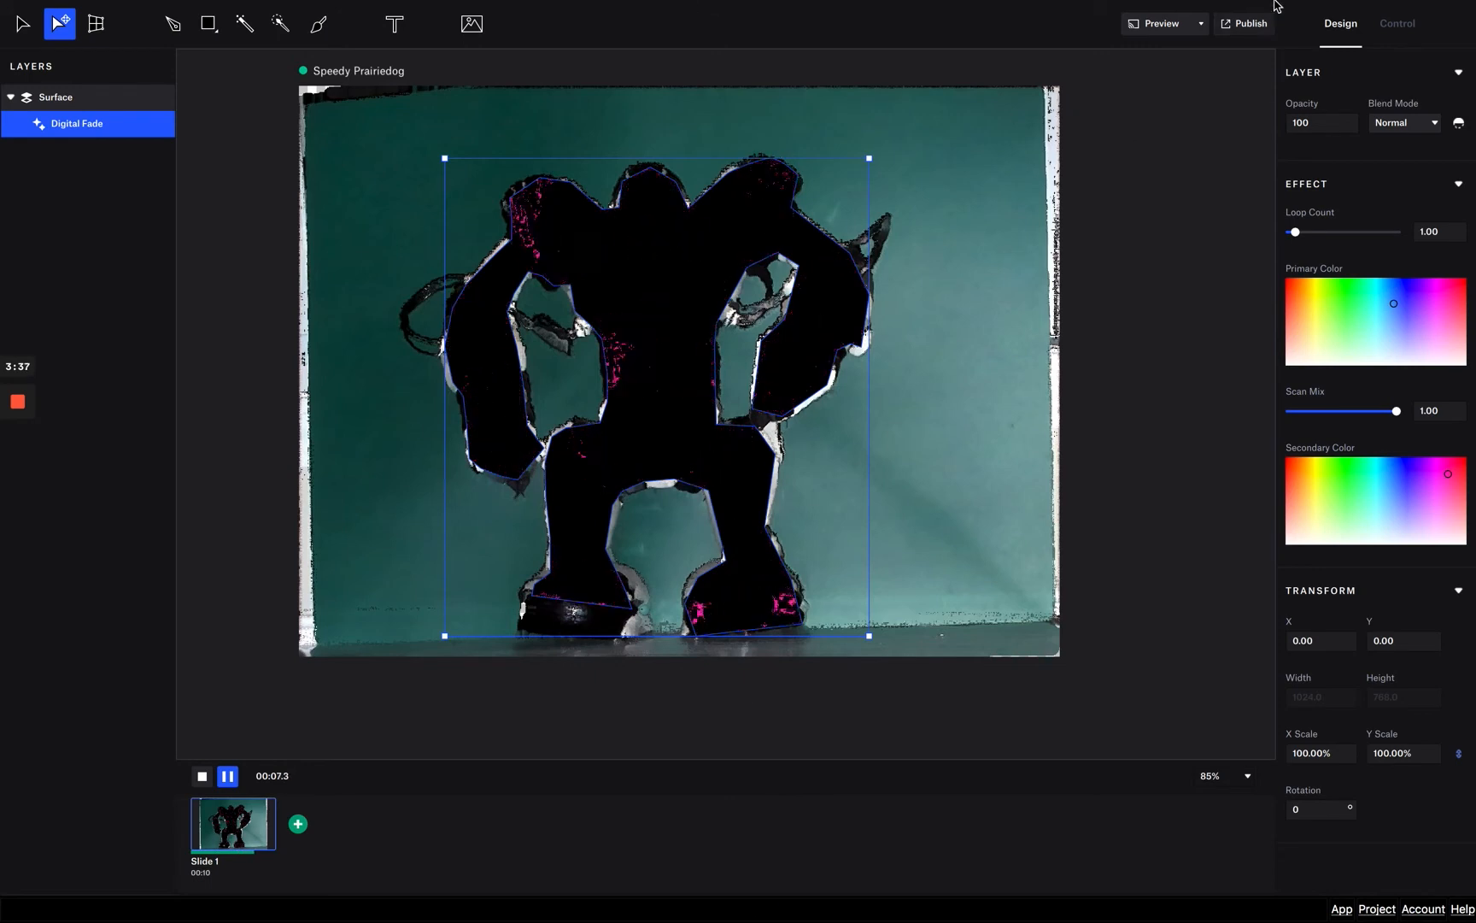
- Publish the one-slide project to the device and return to the design view
left_click(1250, 25)
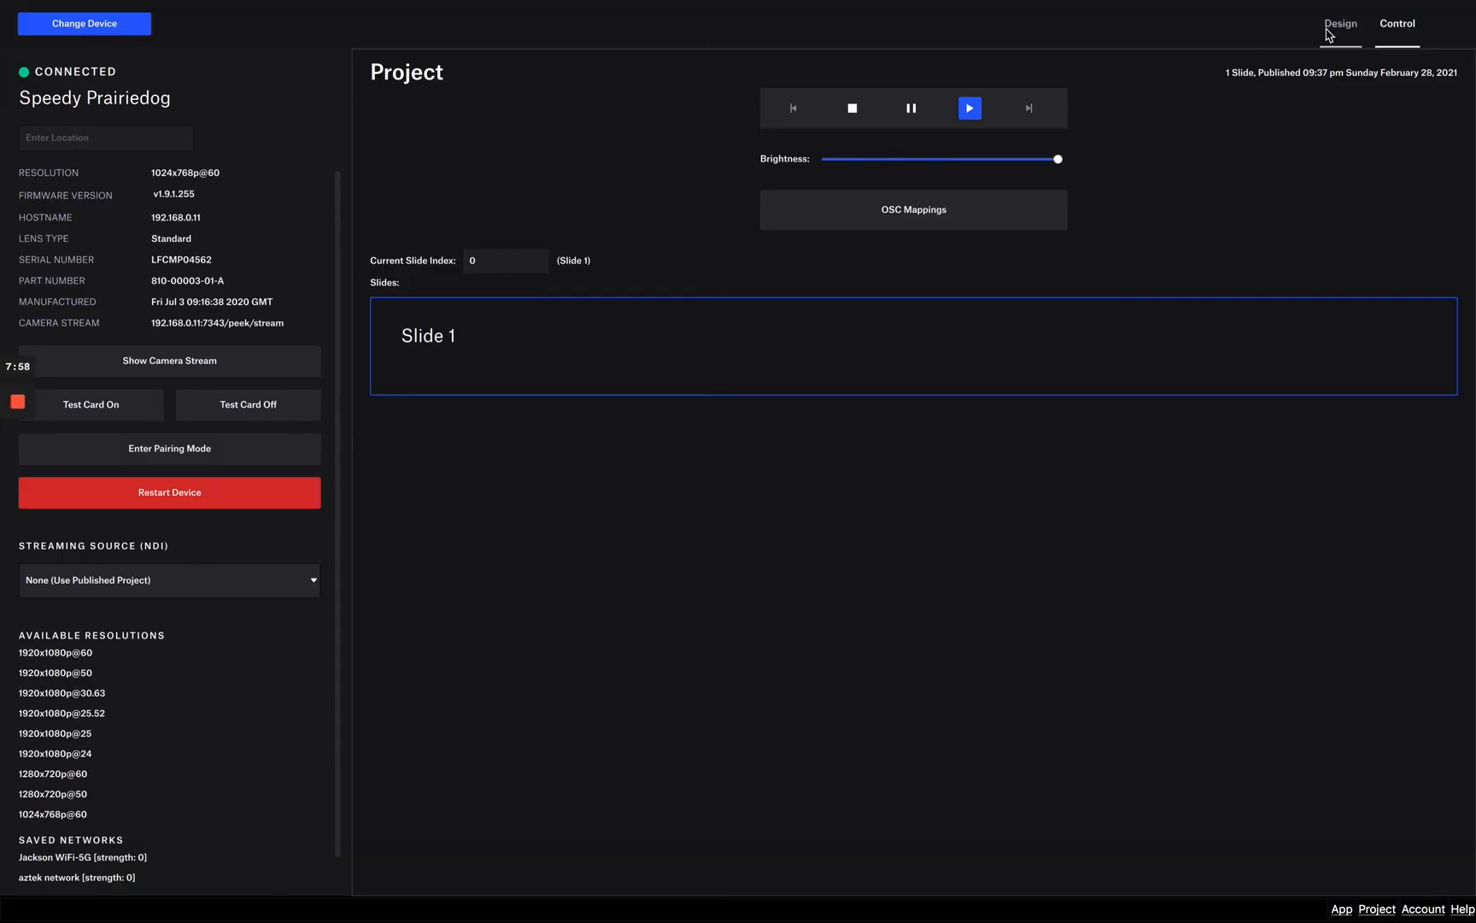
left_click(1342, 26)
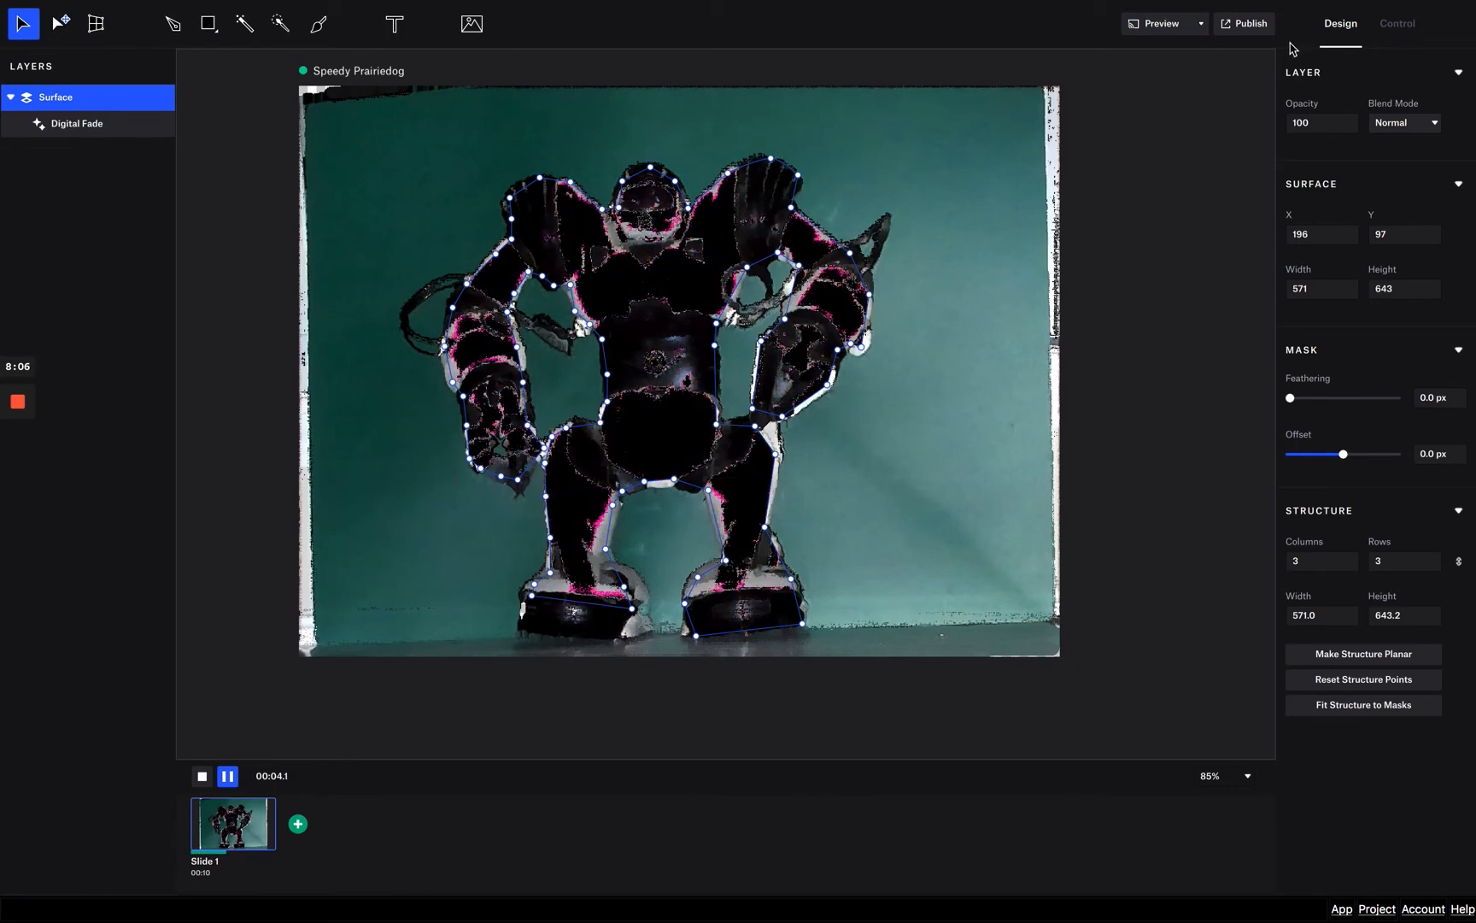
- Import the "Animation C - White Topography" MP4 video from the Faces folder into the project assets
left_click(472, 24)
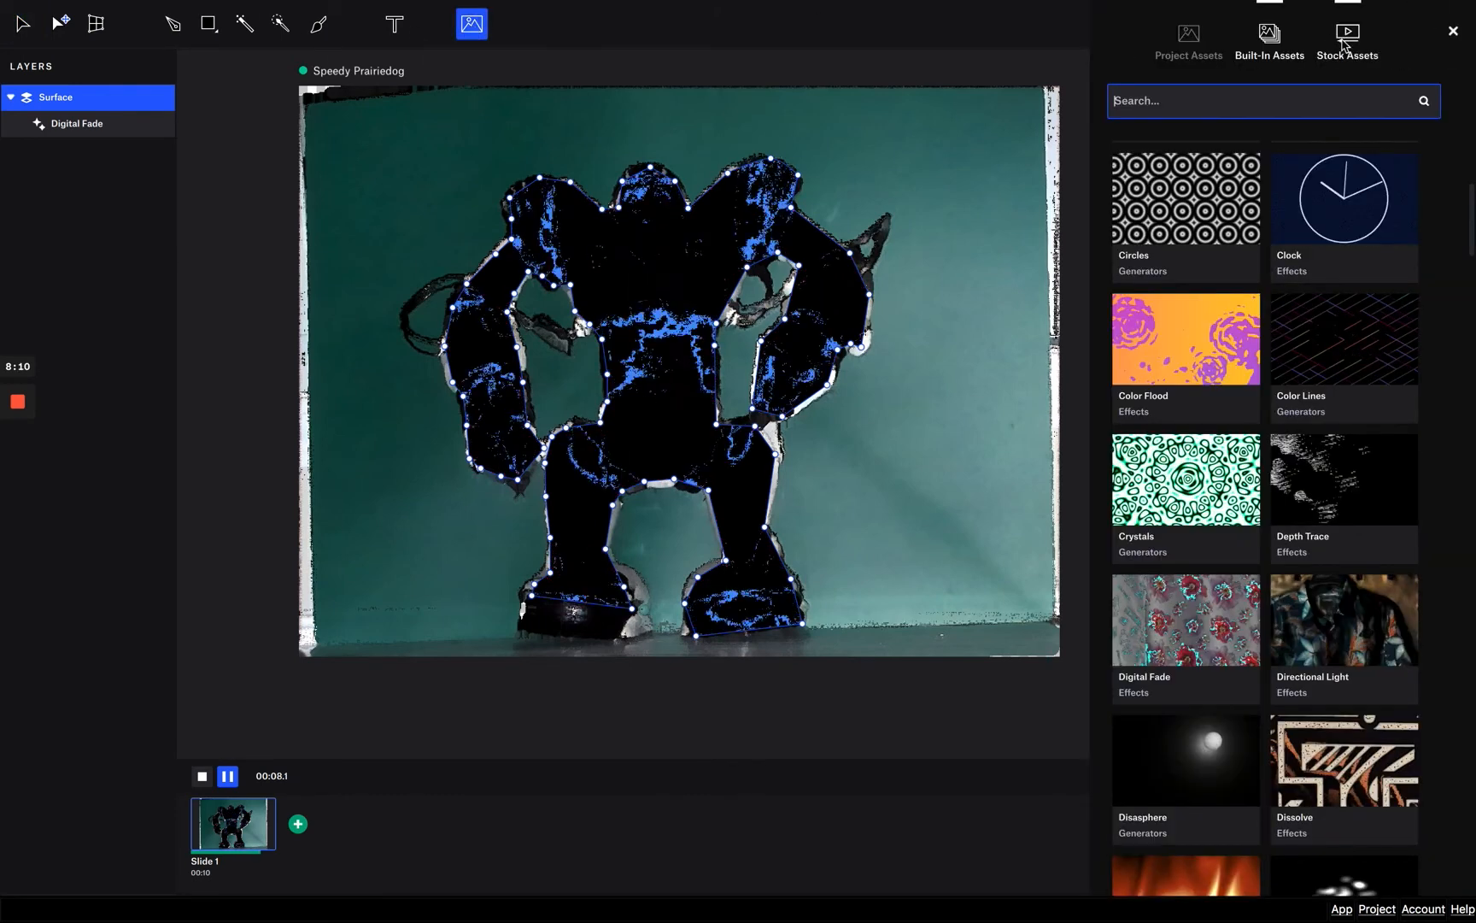
left_click(1171, 61)
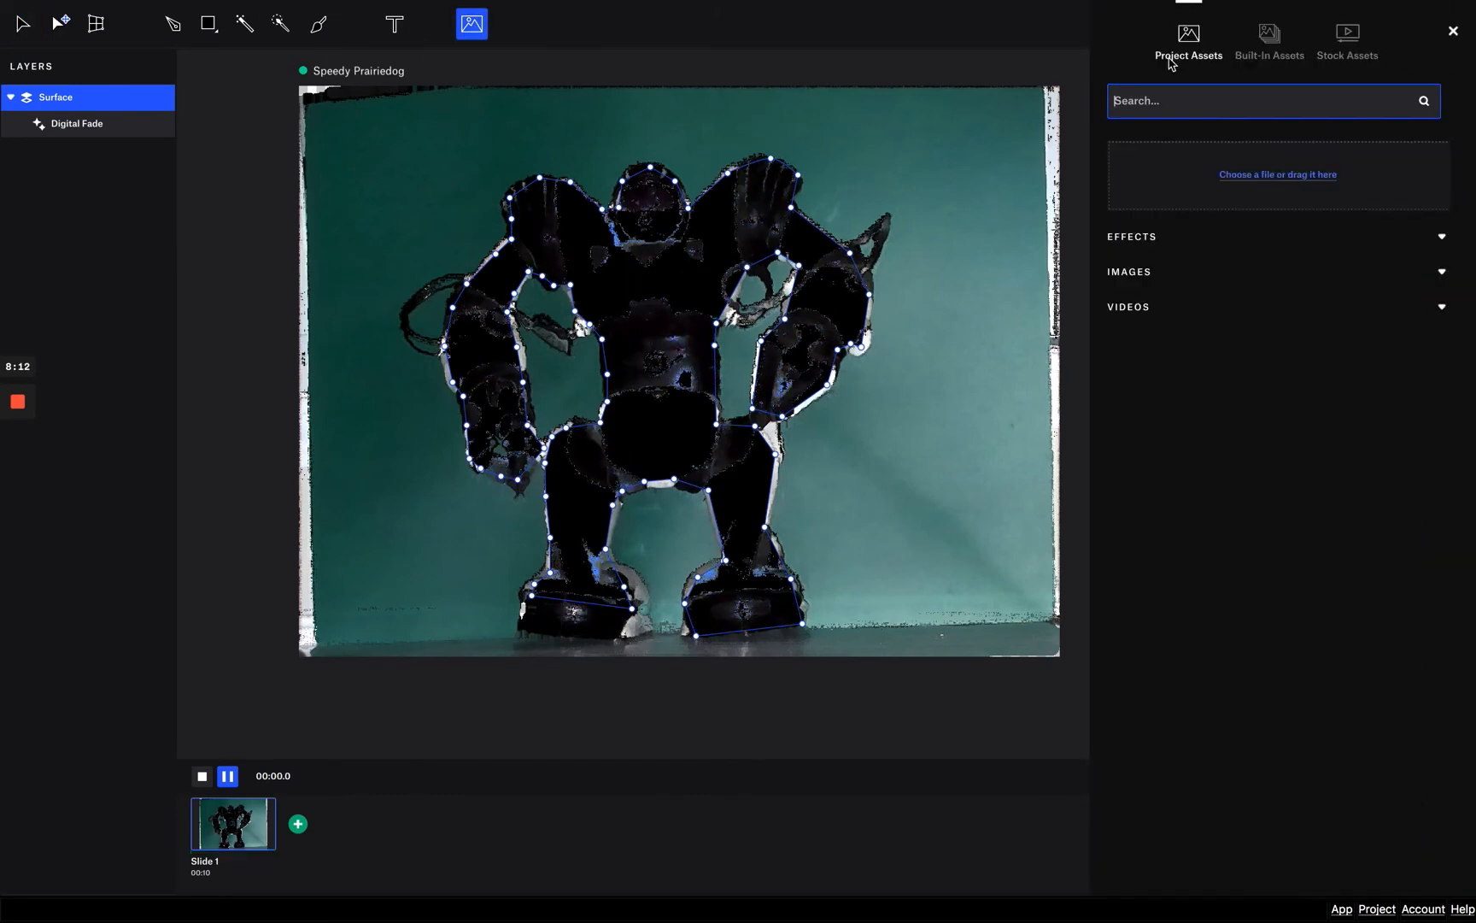
left_click(1280, 176)
left_click(698, 198)
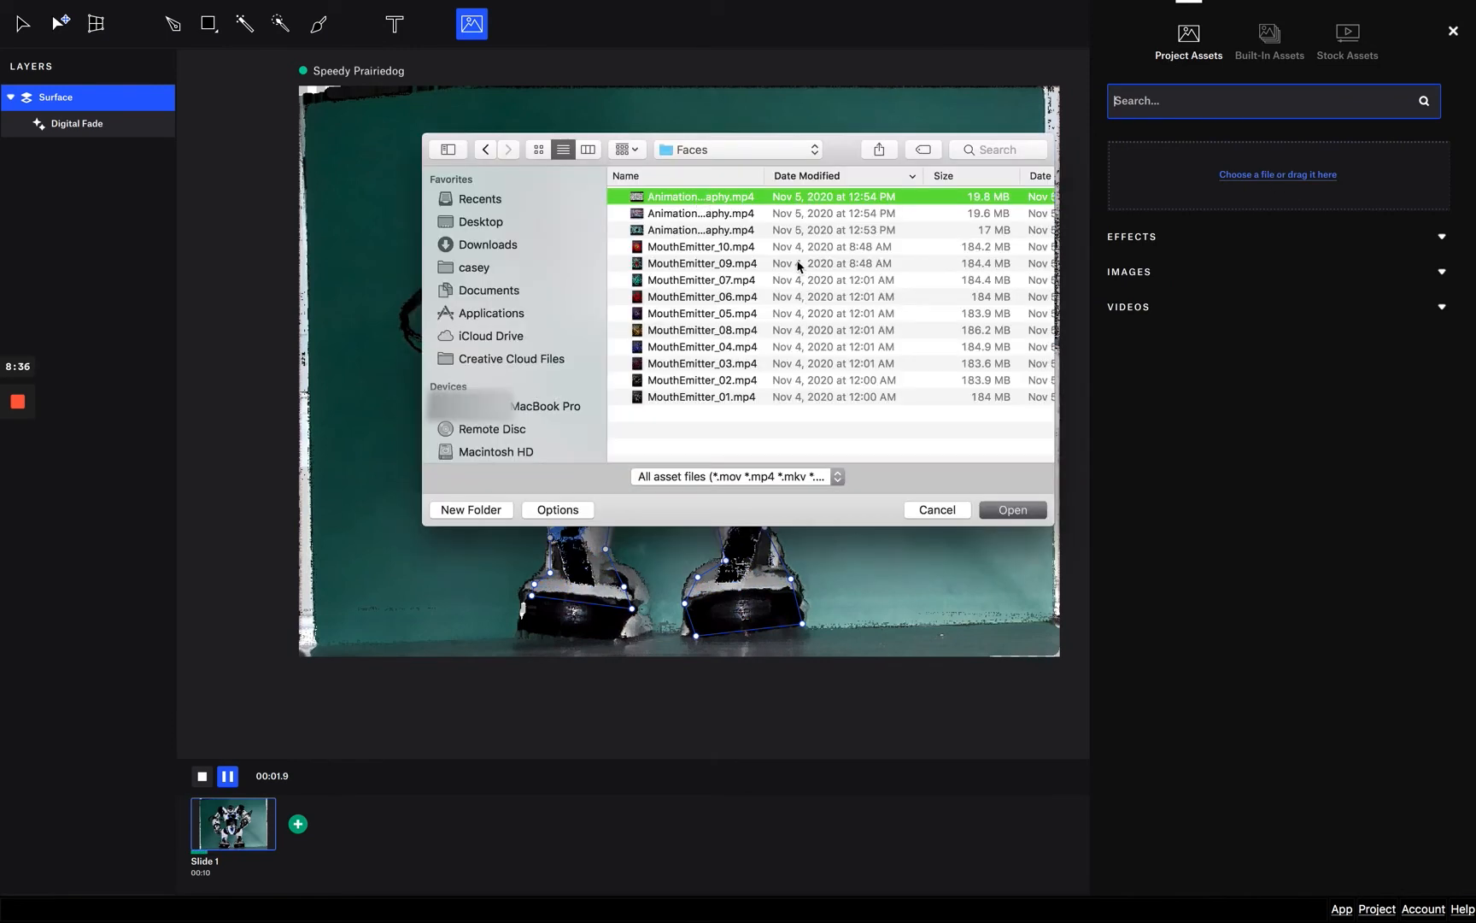
double_click(711, 205)
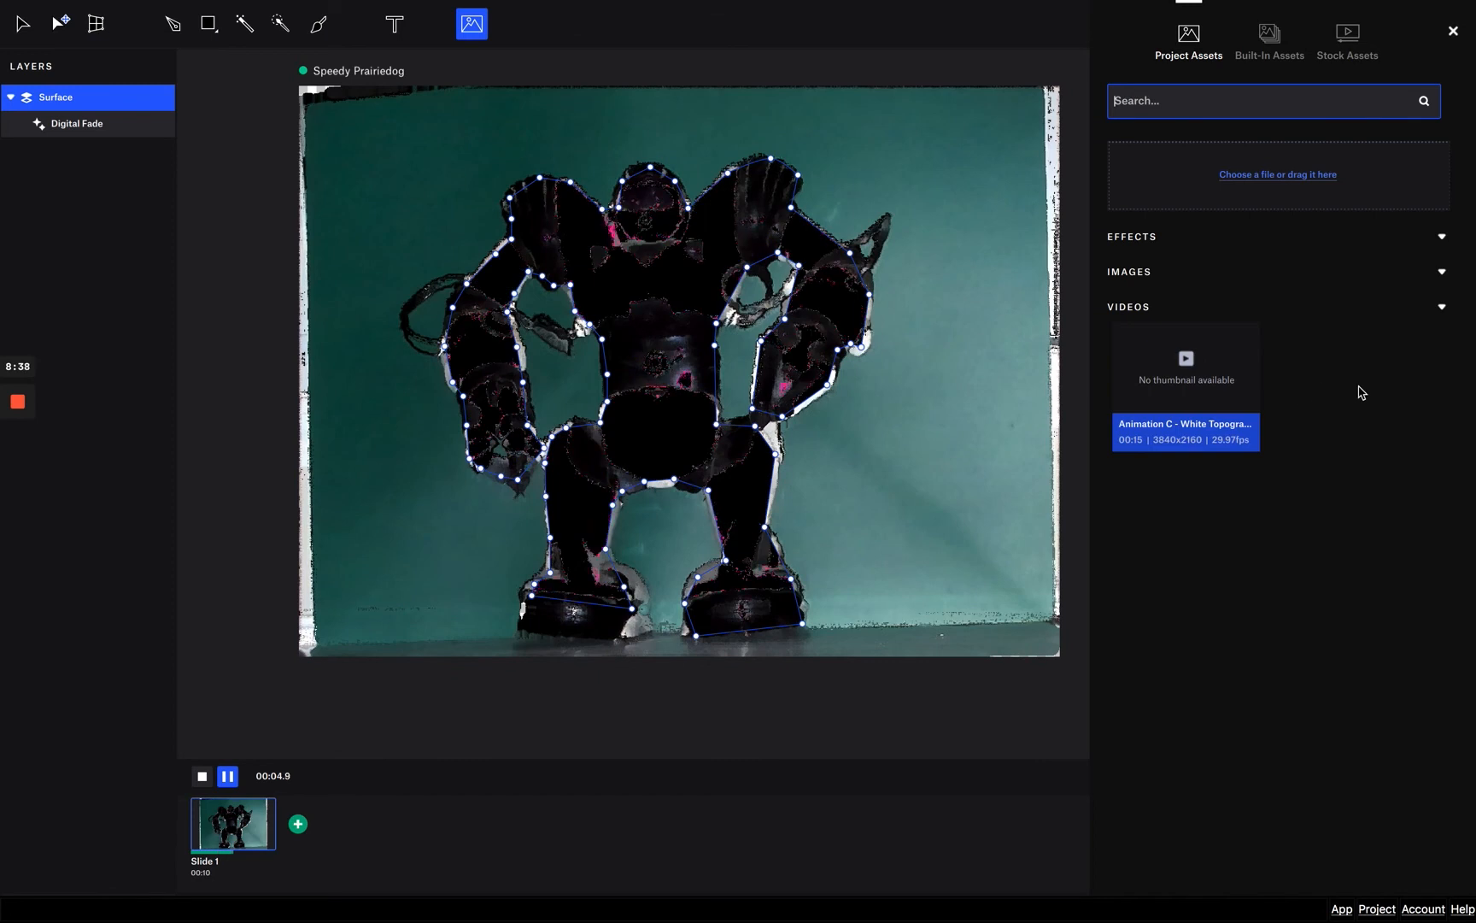
- Add a second slide and insert the "Animation C - White Topography" video into its robot surface
mouse_move(1215, 392)
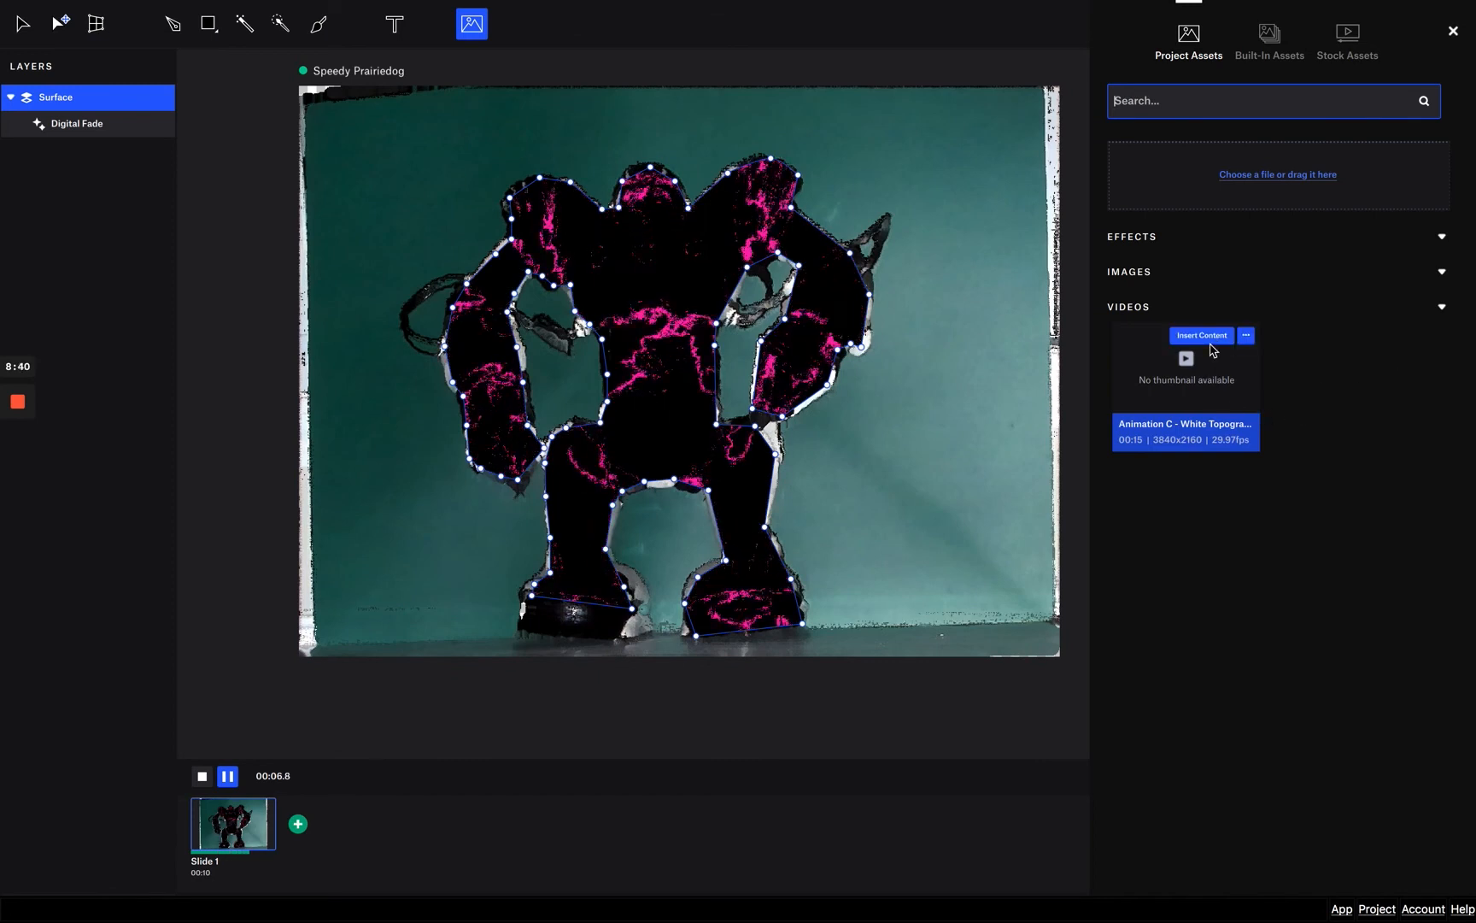
left_click(298, 823)
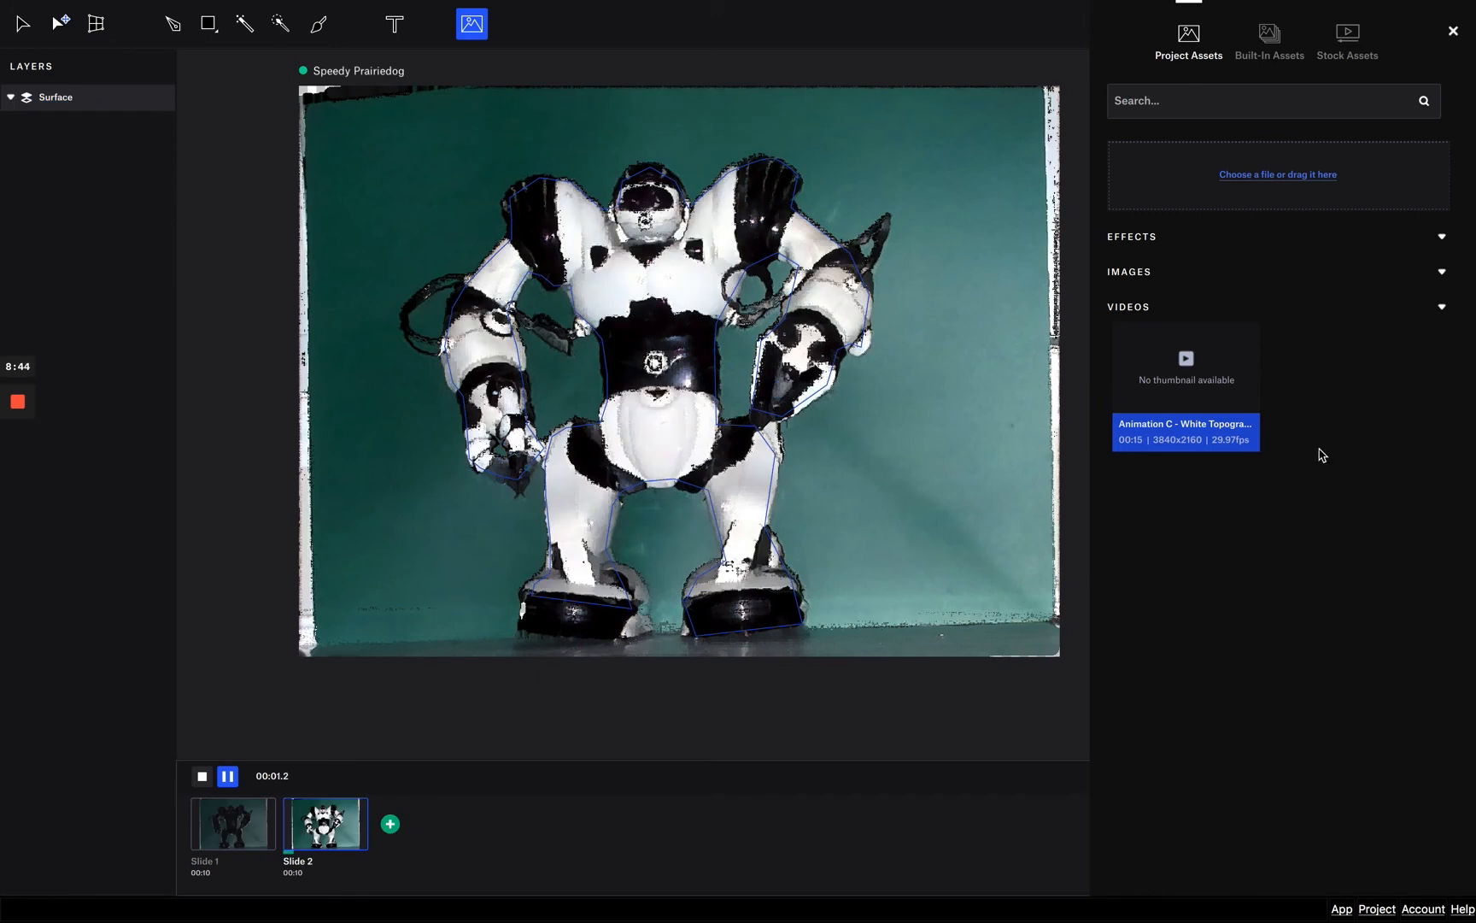
mouse_move(1184, 379)
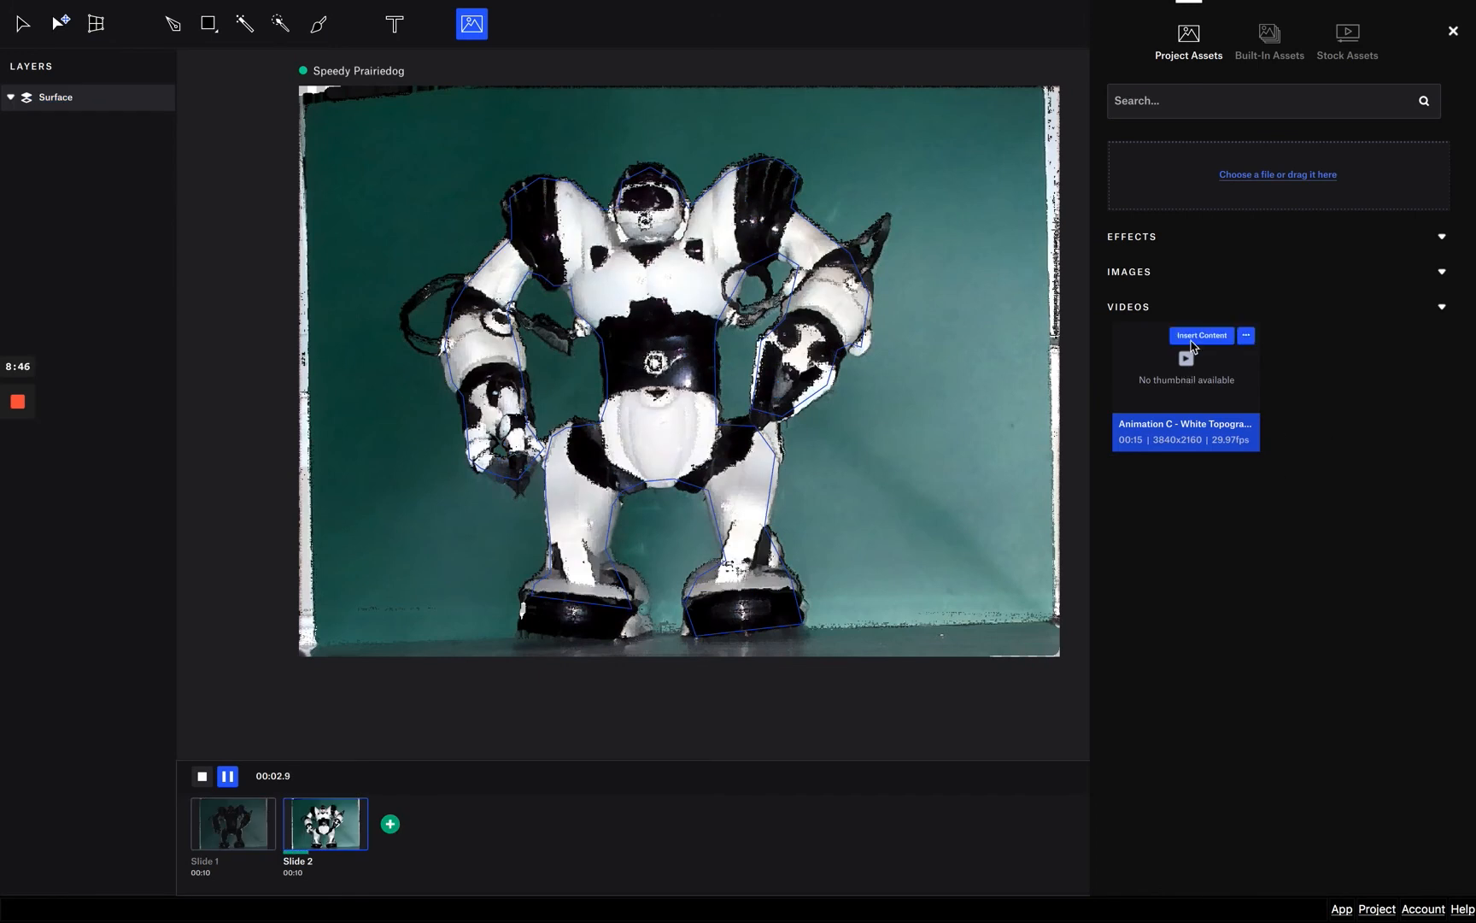
left_click(1193, 342)
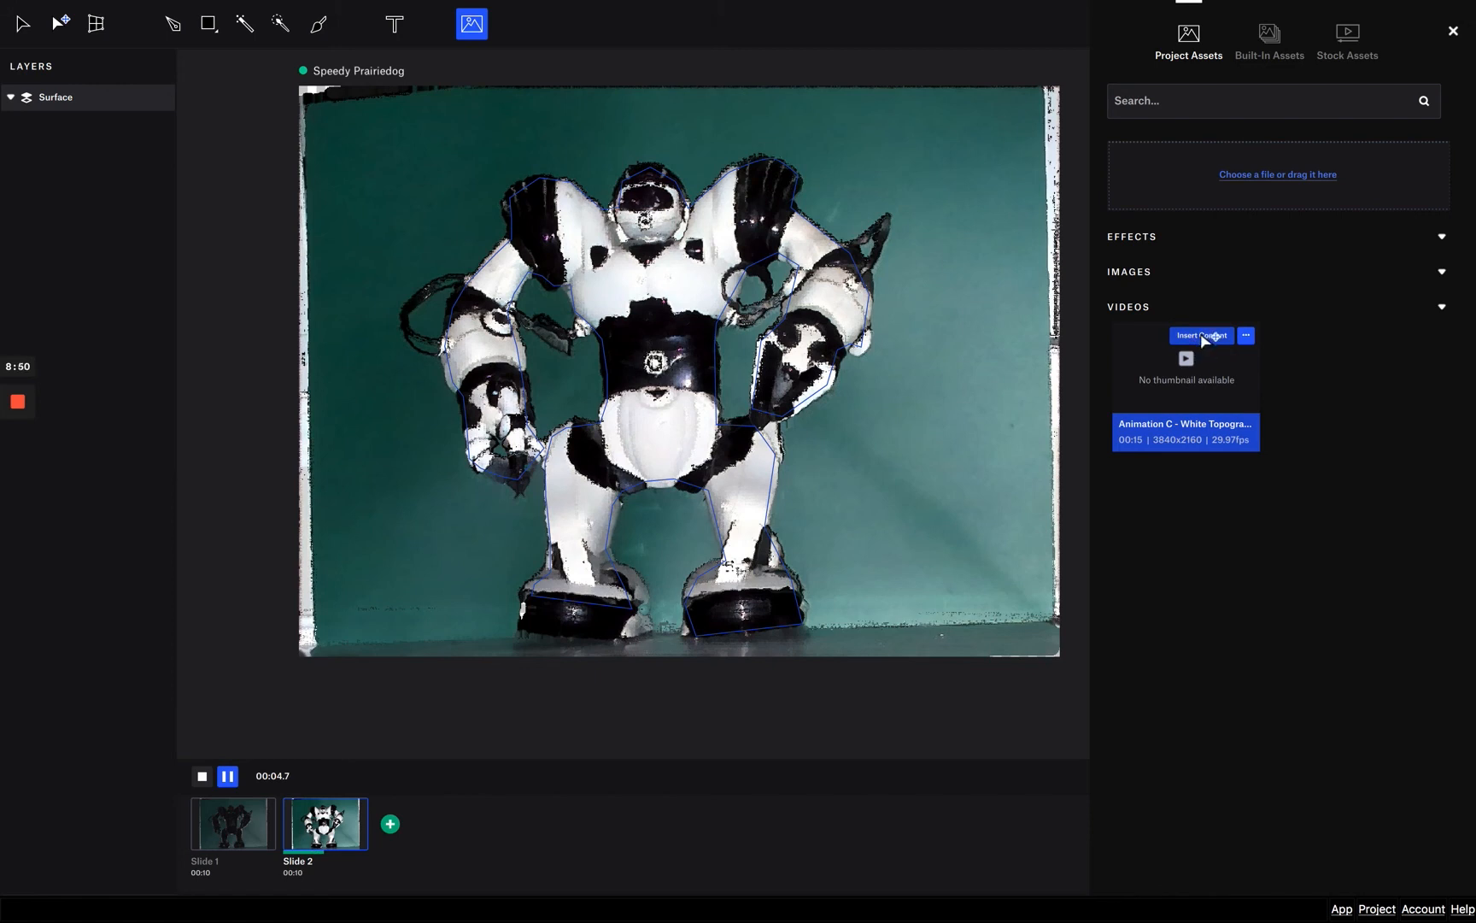
left_click(325, 849)
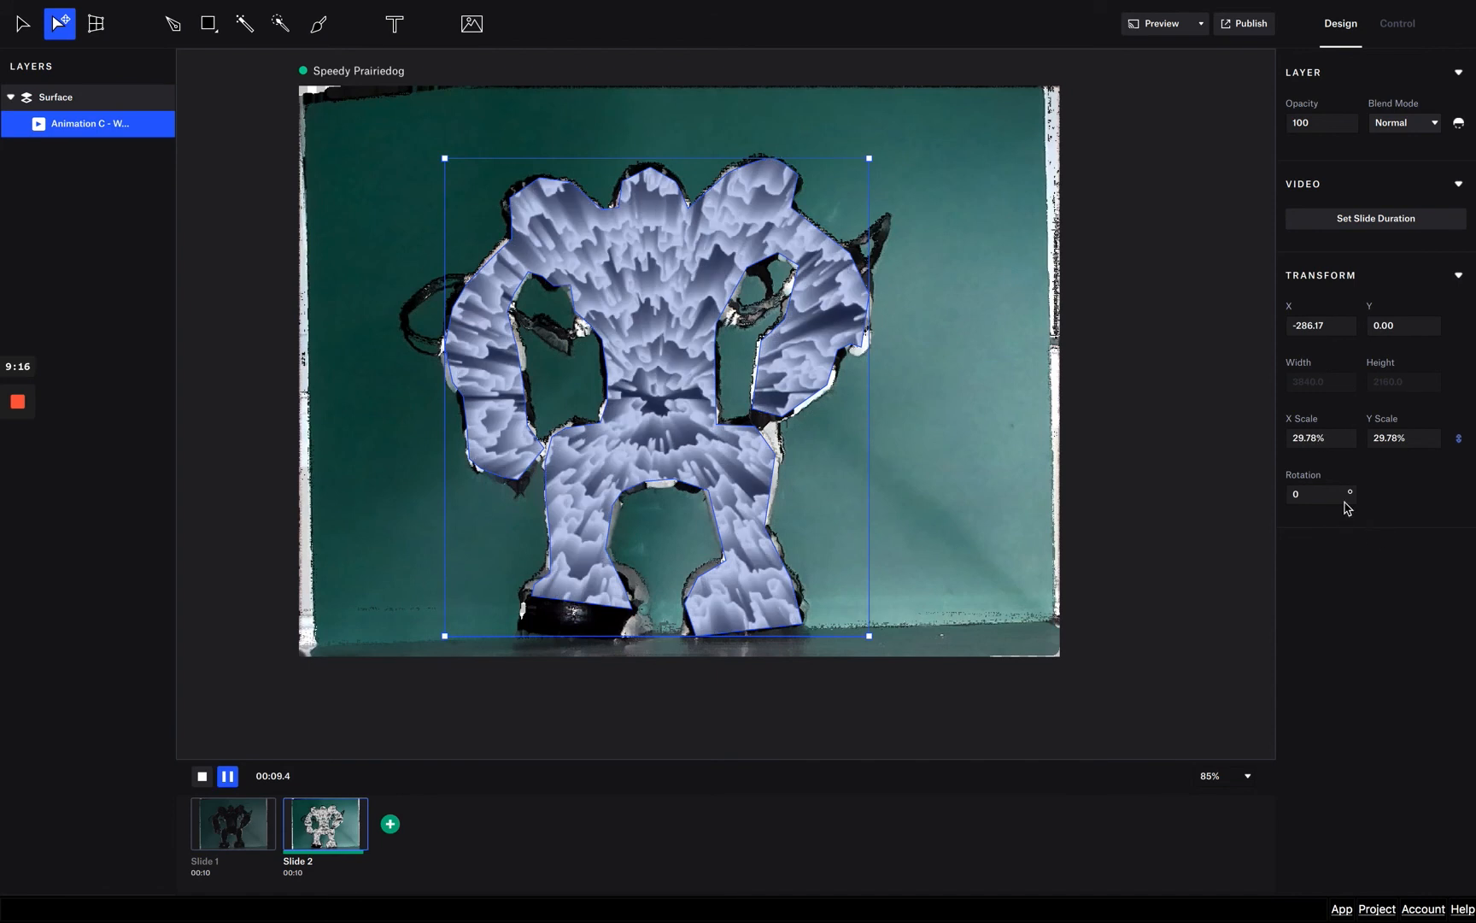
- Try scaling the video on Slide 2 to 109.78%, and undo the scaling
left_click(1307, 474)
left_click_drag(1320, 437, 1391, 474)
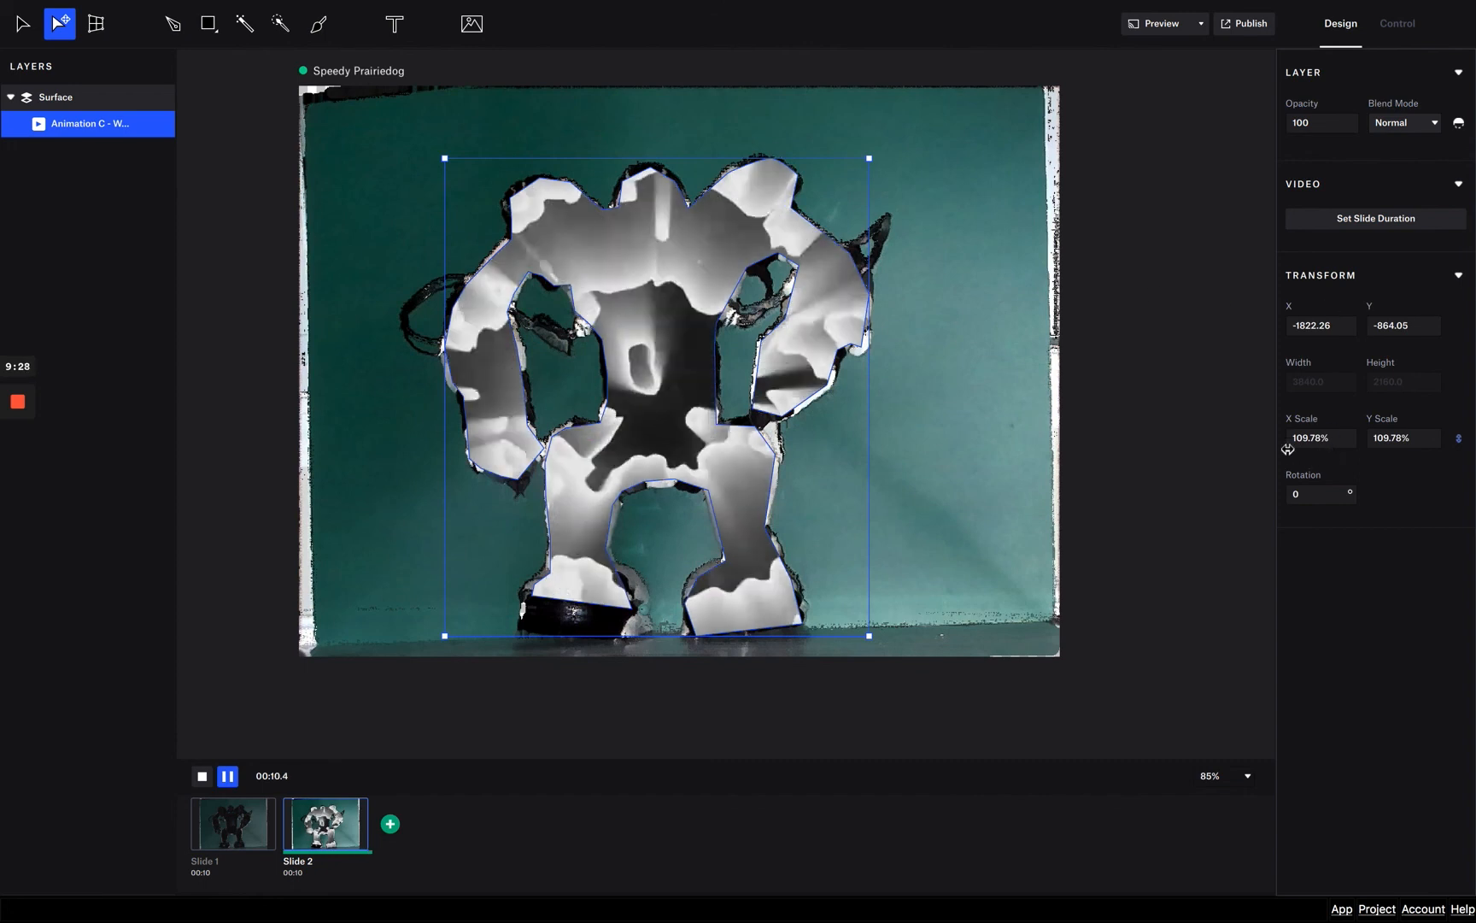
key("super+z")
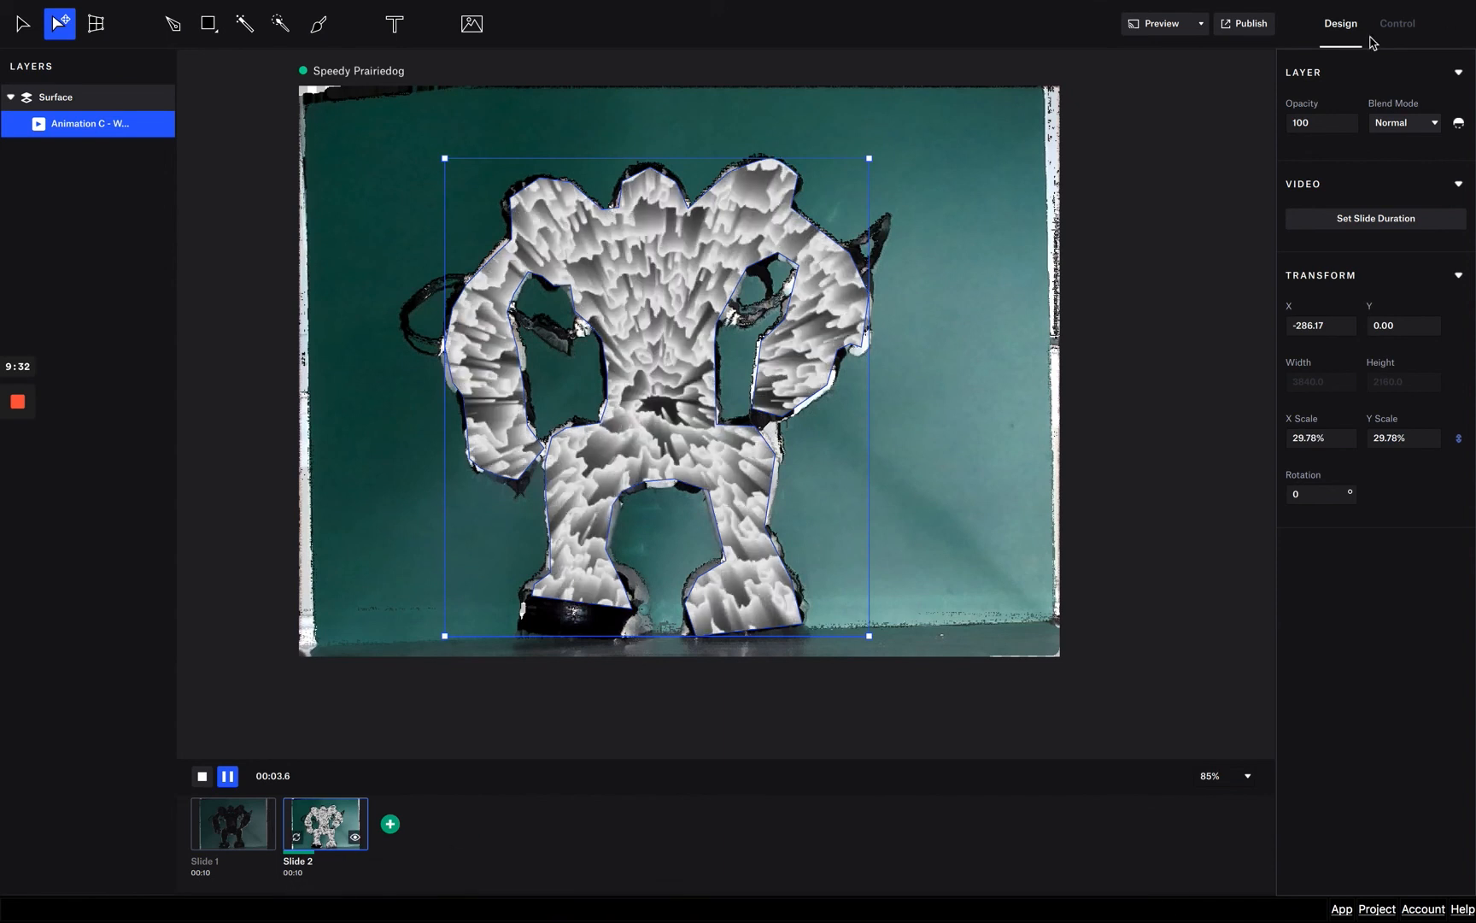
- Publish the two-slide project to the device and switch playback to Slide 2
left_click(1244, 26)
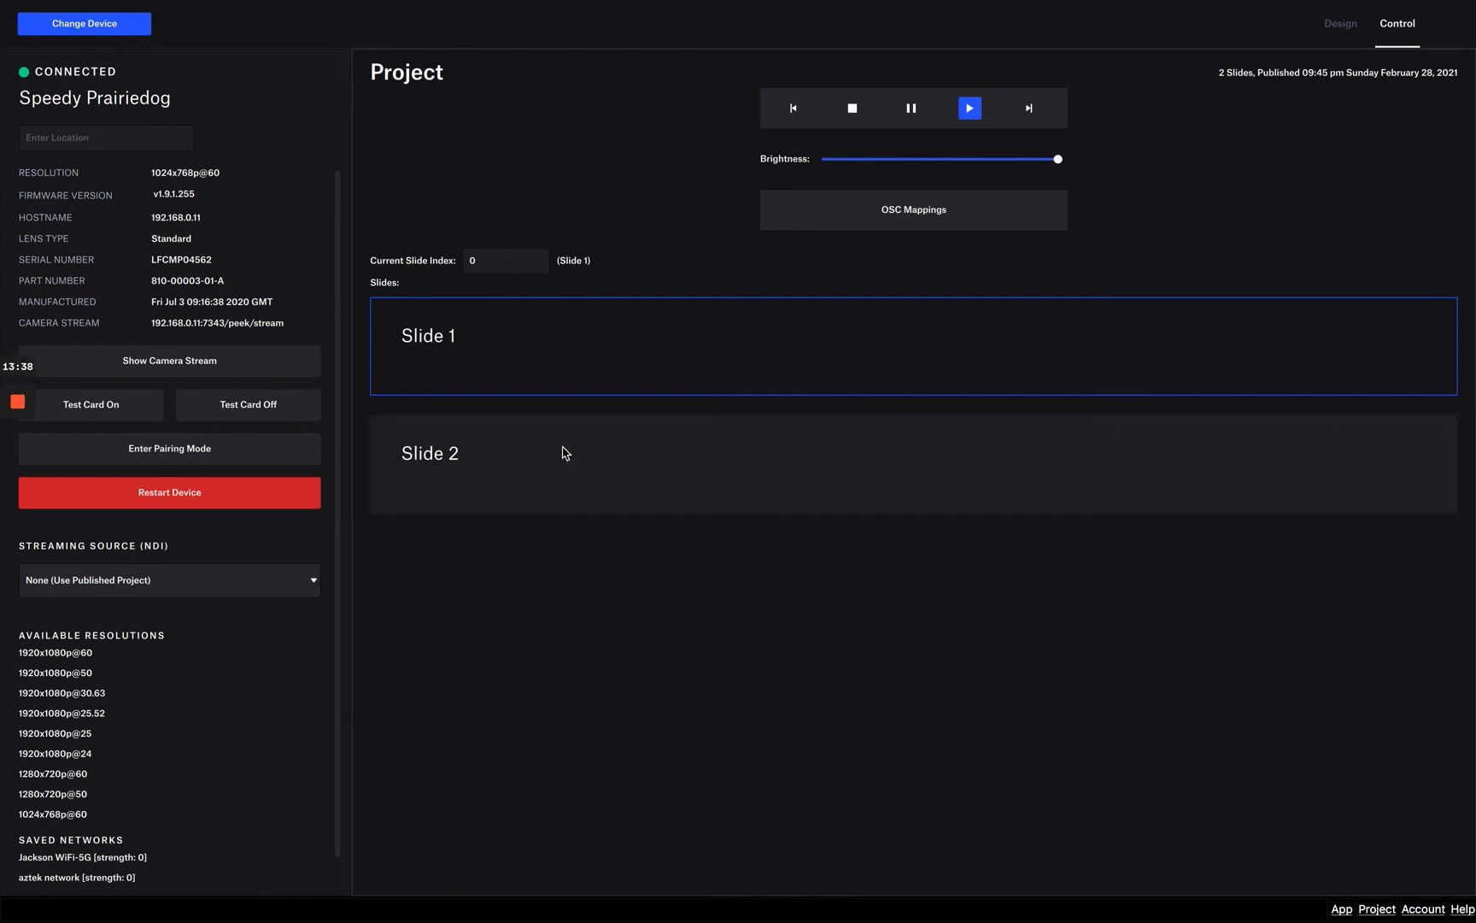
left_click(593, 475)
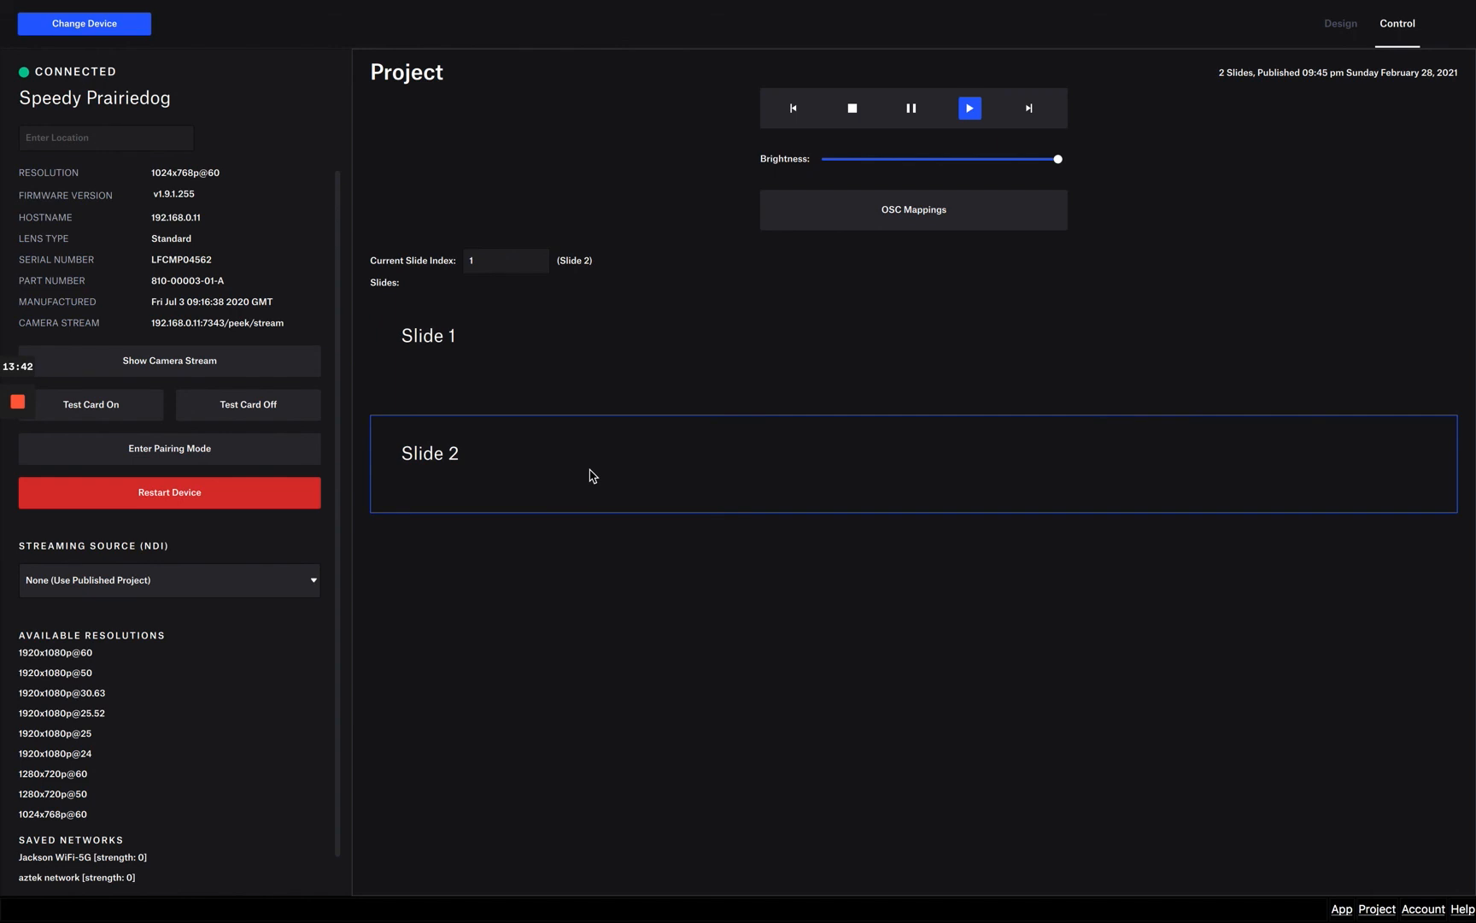